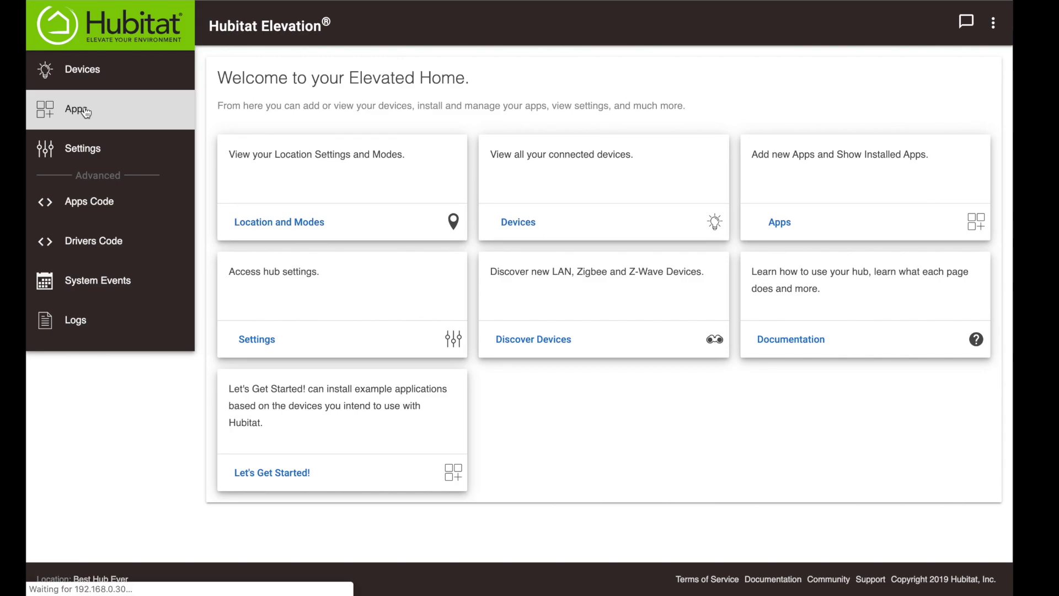
# Step: Add a new Hubitat Dashboard instance from the built-in apps list
pyautogui.click(84, 112)
pyautogui.click(927, 75)
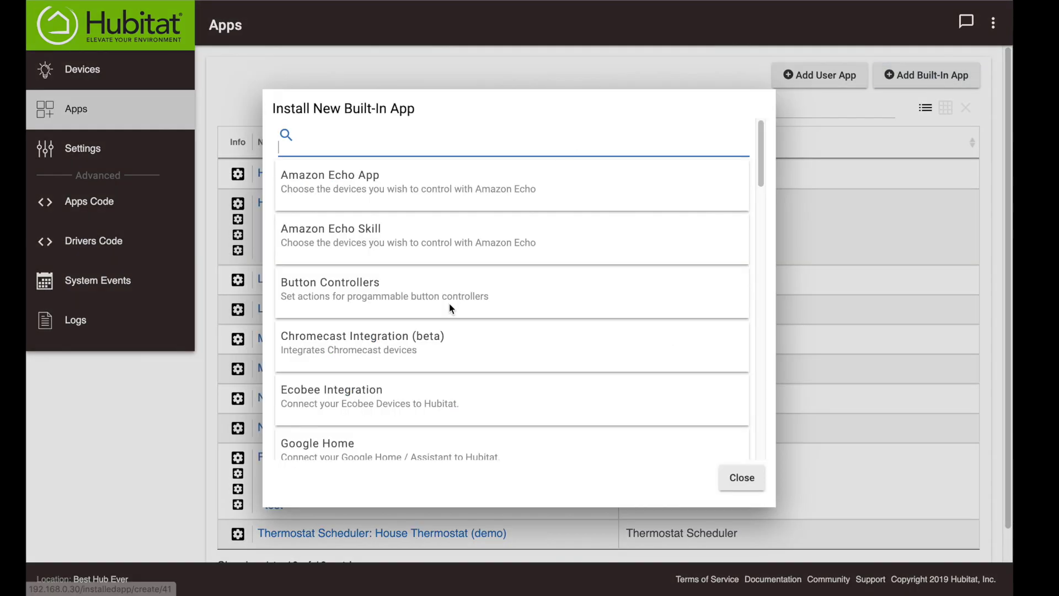
pyautogui.scroll(-5, 449, 303)
pyautogui.click(384, 294)
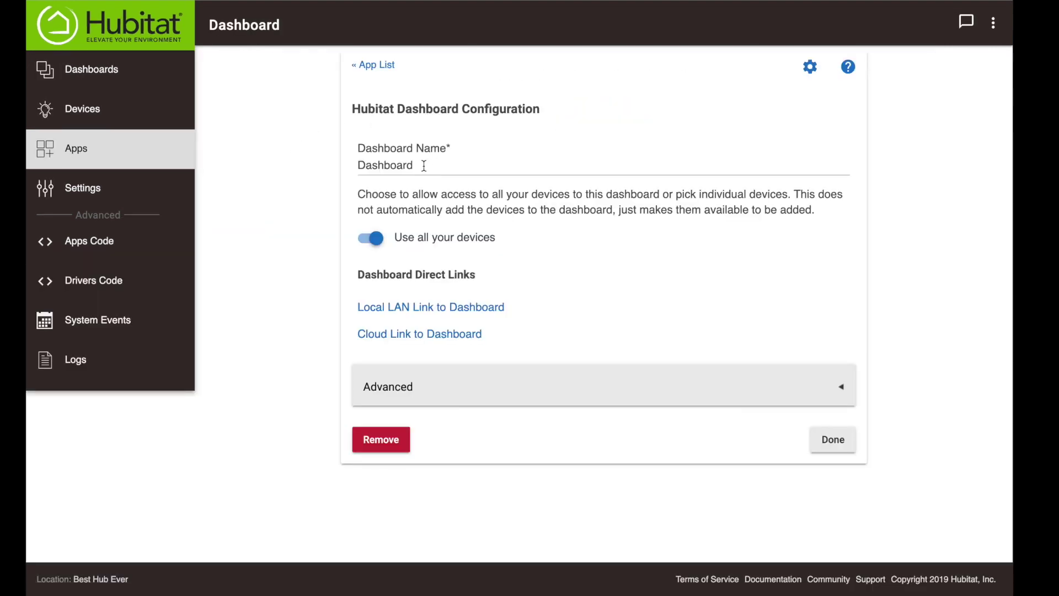
# Step: Rename the dashboard to 'Best Dashboard Ever!!', leaving 'Use all your devices' switched on
pyautogui.doubleClick(416, 169)
pyautogui.write('Be')
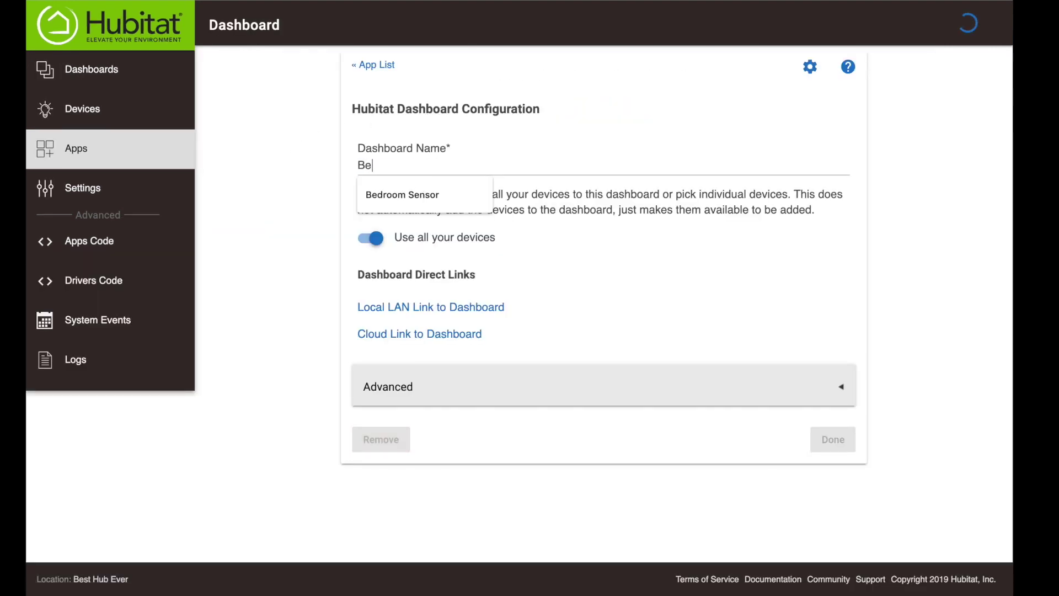
pyautogui.write('st Dashboard')
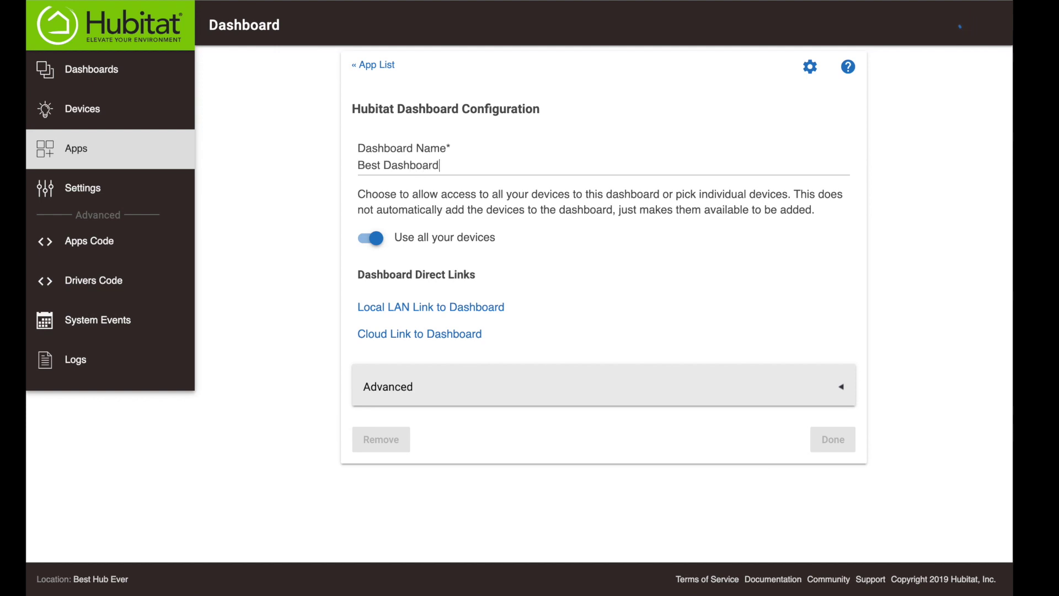
pyautogui.write(' Ever!!')
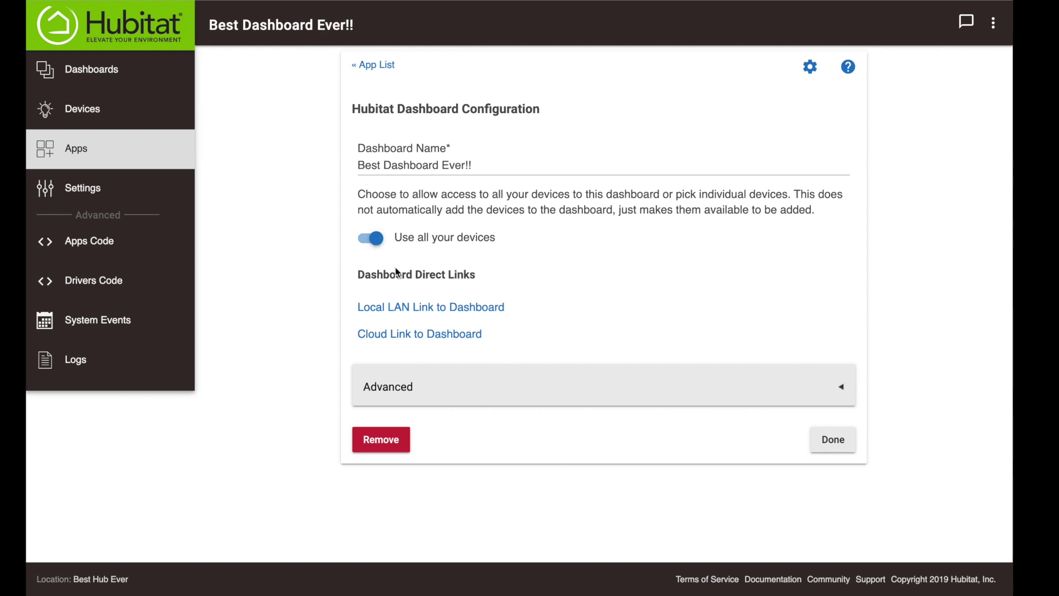
pyautogui.click(376, 241)
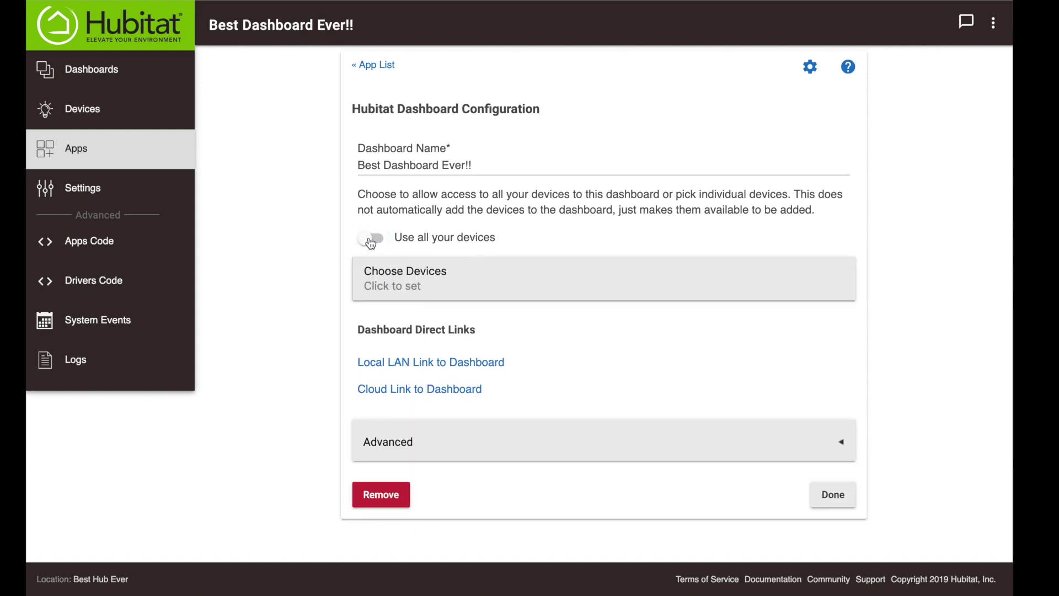
pyautogui.click(373, 240)
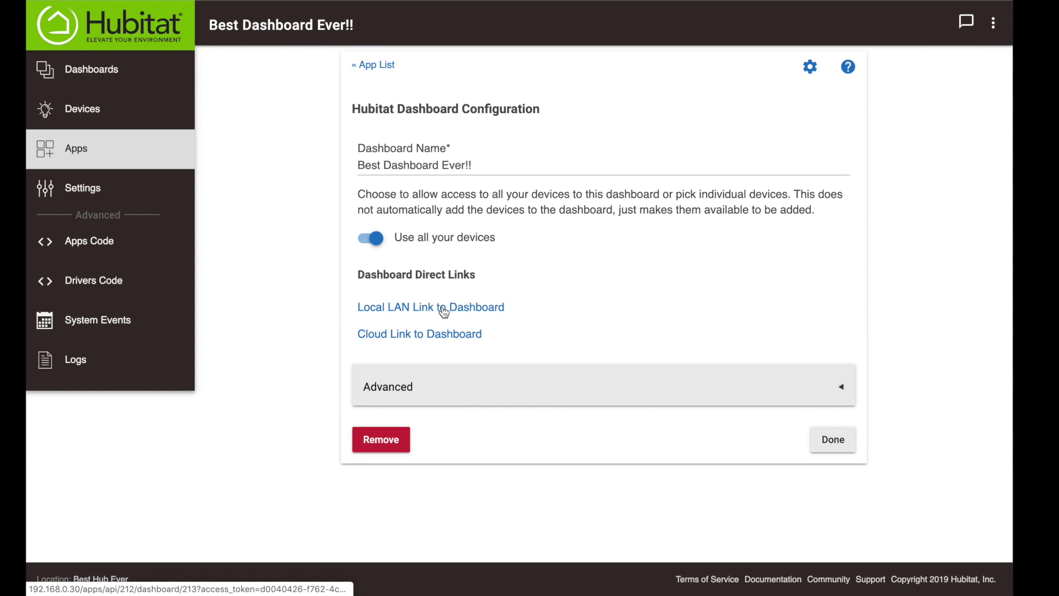
pyautogui.click(449, 389)
pyautogui.scroll(-3, 450, 381)
pyautogui.scroll(-2, 451, 380)
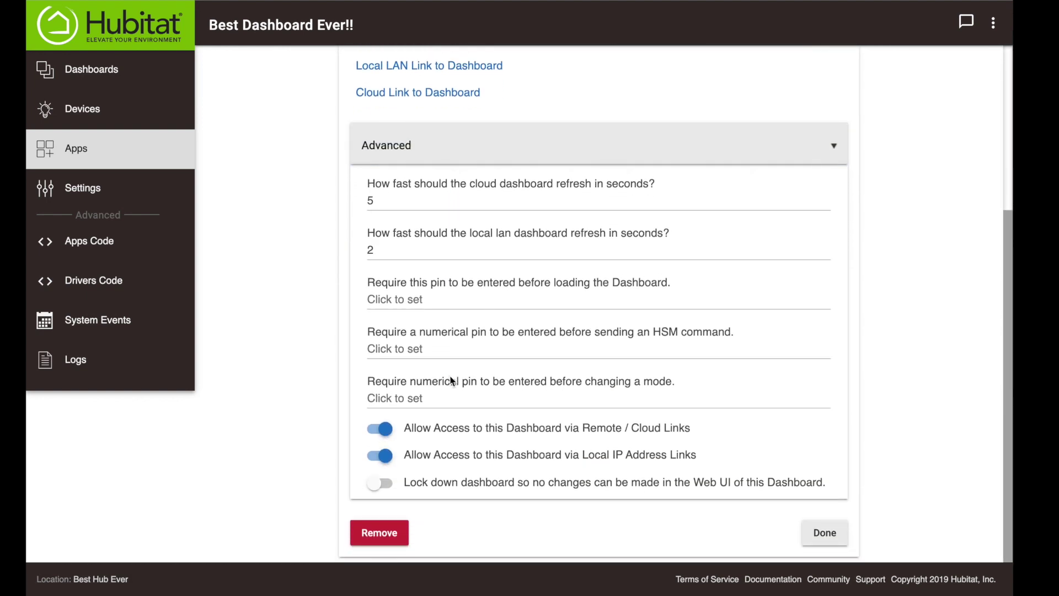
pyautogui.scroll(4, 450, 381)
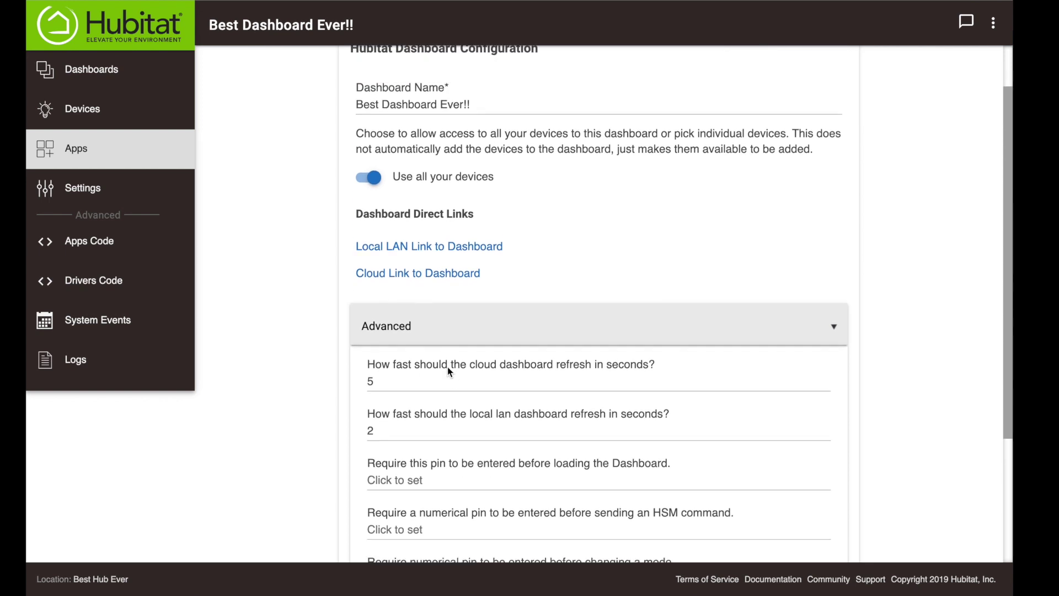
pyautogui.click(442, 331)
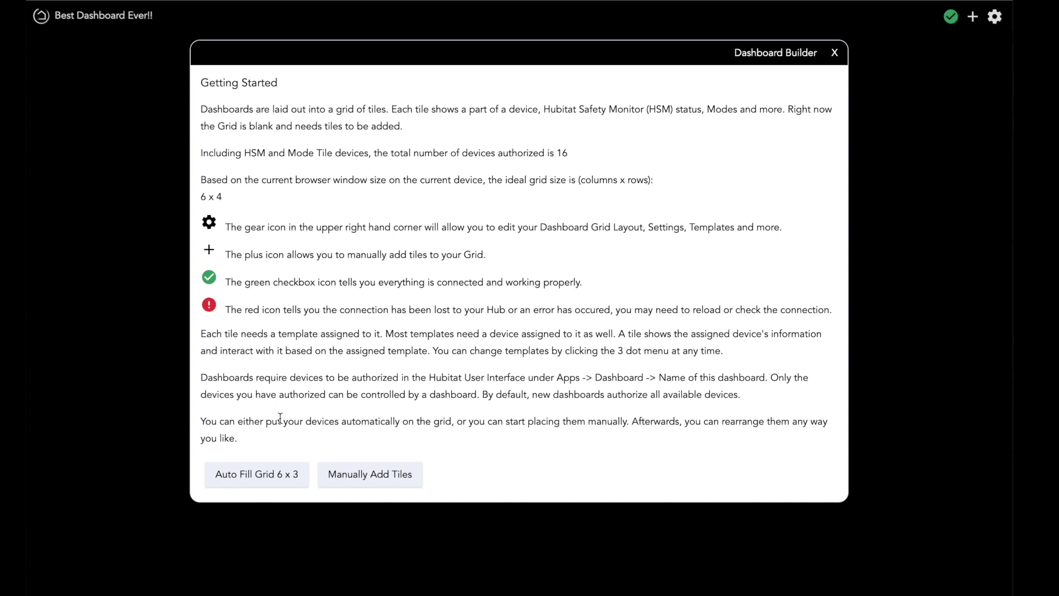
pyautogui.click(260, 476)
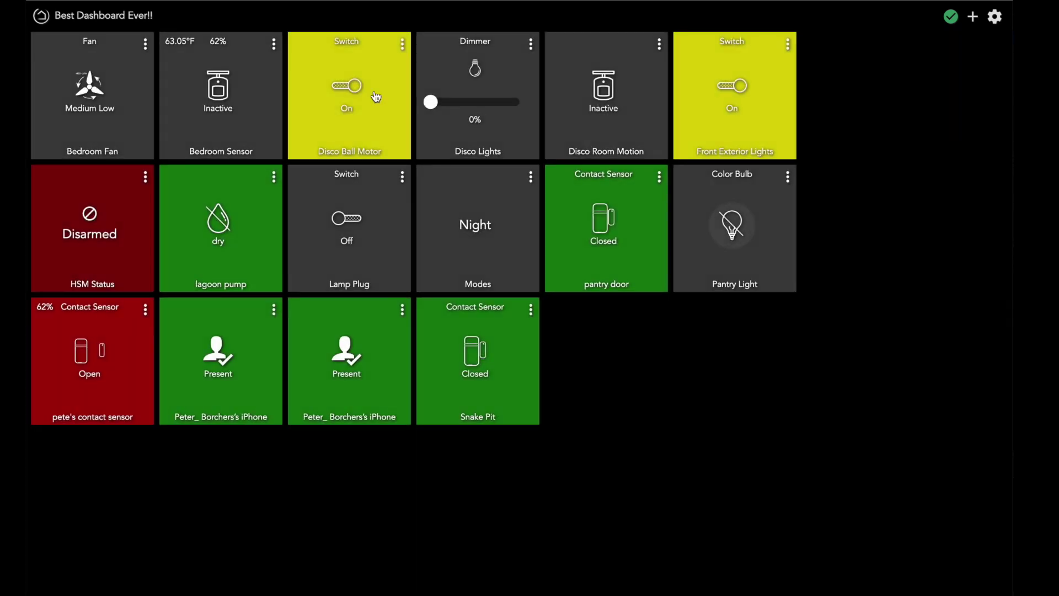
pyautogui.click(353, 88)
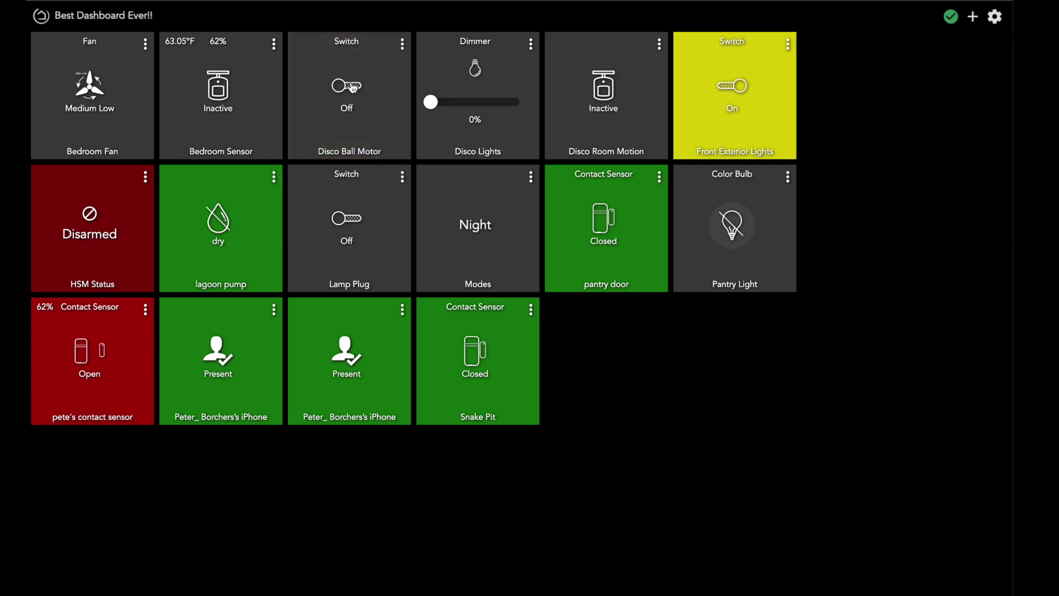
pyautogui.click(353, 87)
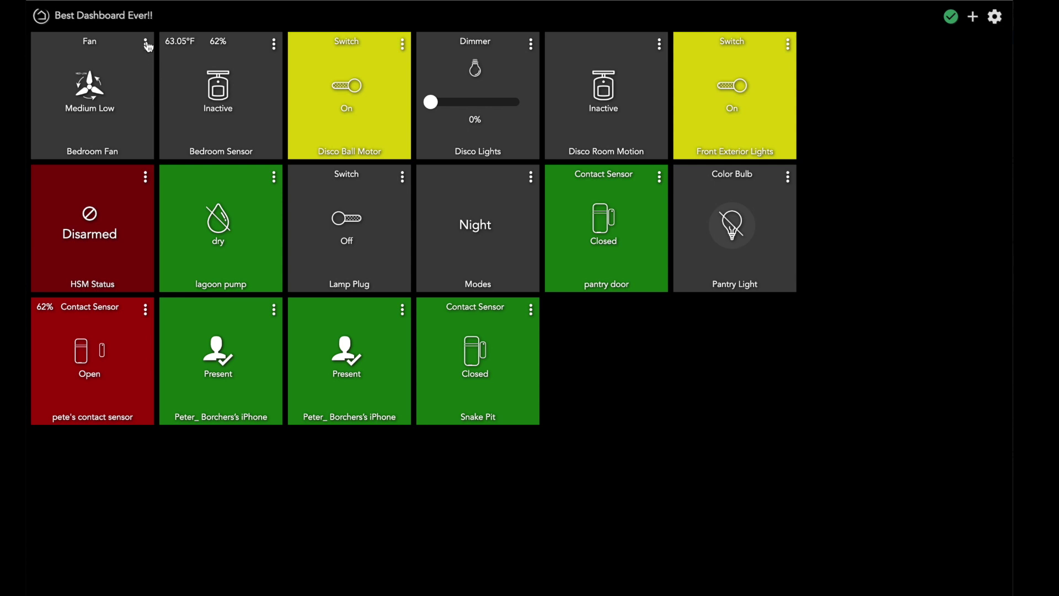
# Step: Open the Bedroom Fan tile editor and leave it at column 1, row 1, size 1×1
pyautogui.click(146, 44)
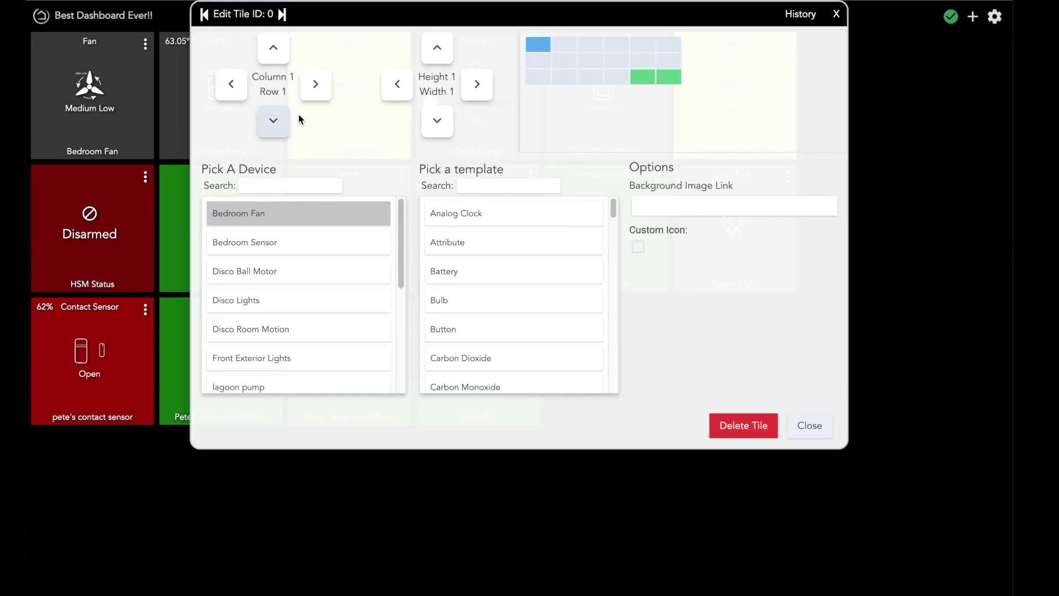
pyautogui.click(314, 87)
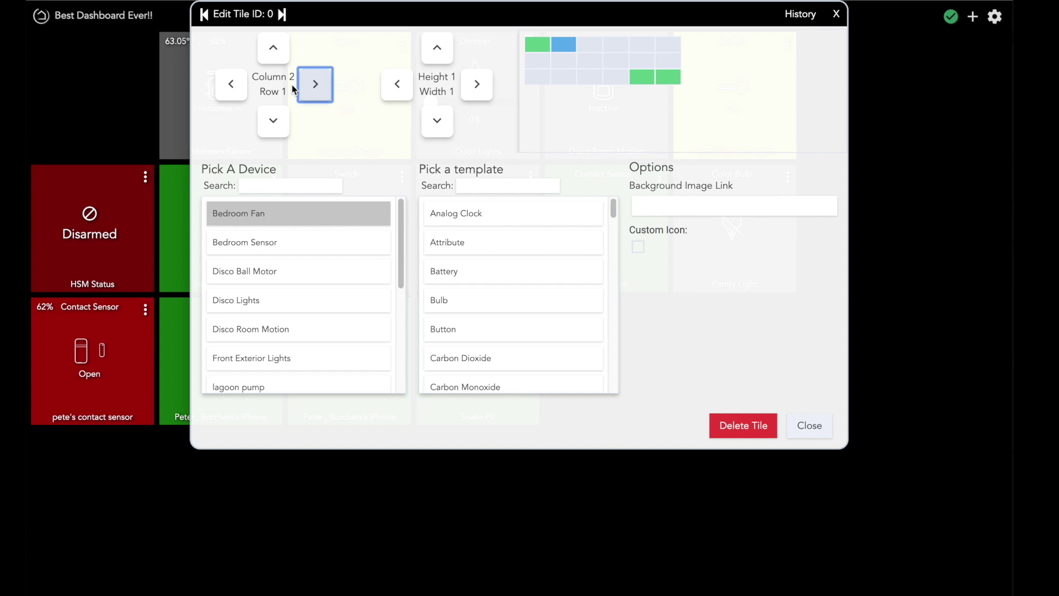
pyautogui.click(231, 84)
pyautogui.click(273, 121)
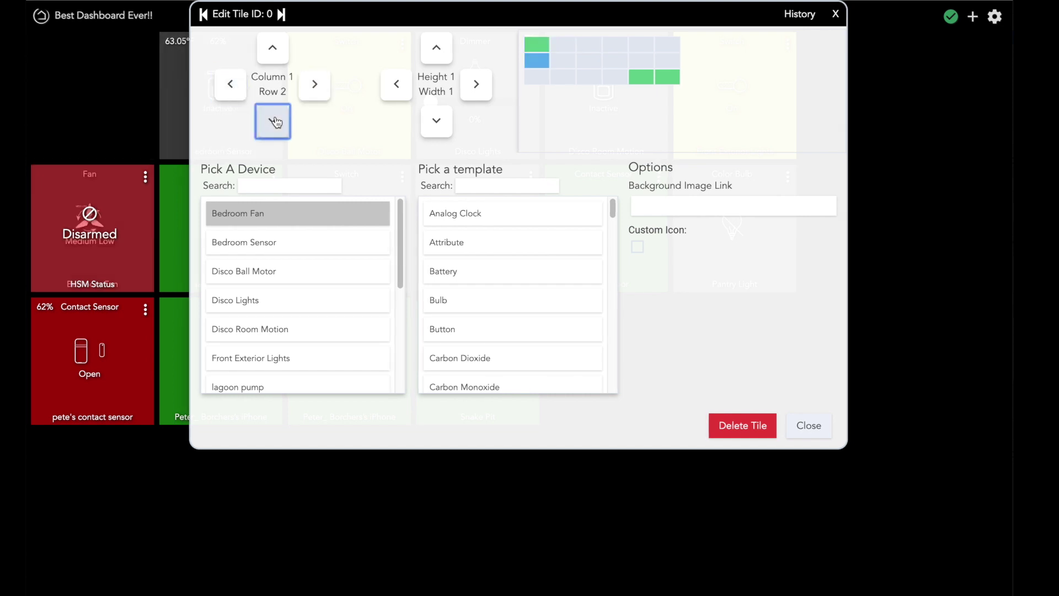
pyautogui.click(273, 52)
pyautogui.click(643, 79)
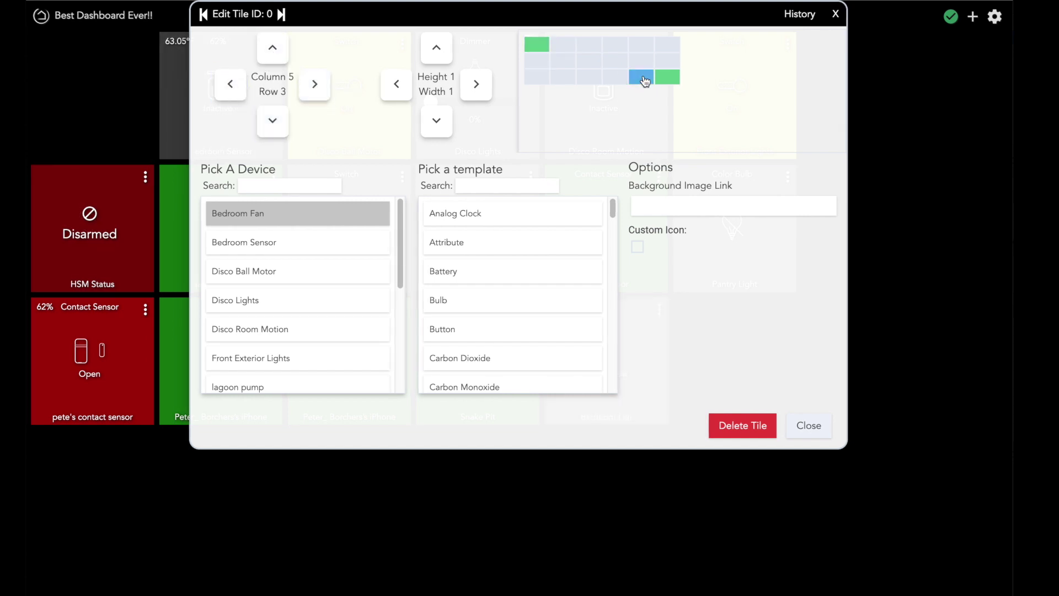
pyautogui.click(536, 78)
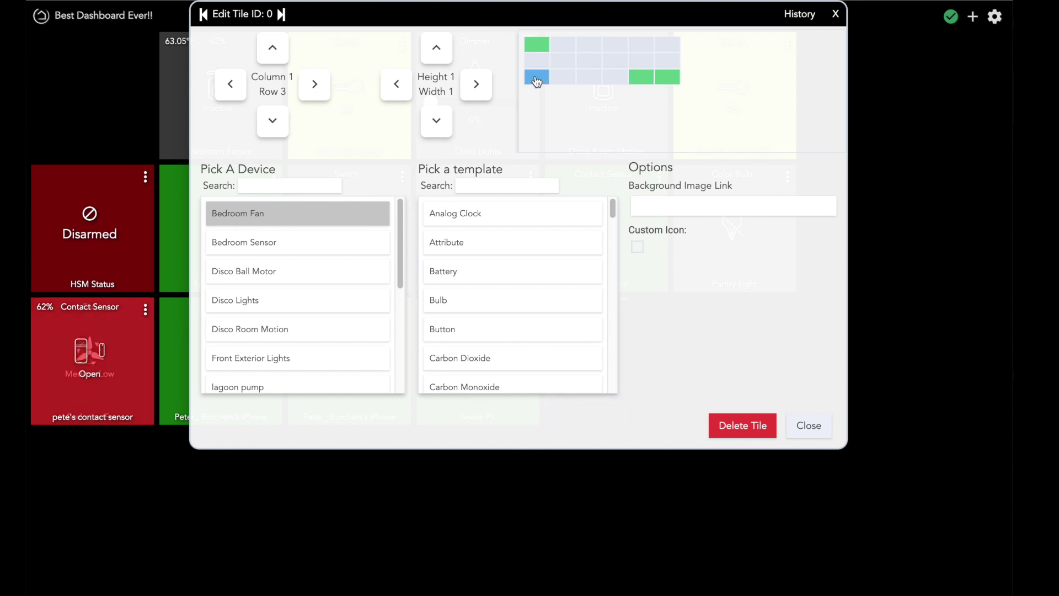
pyautogui.click(541, 49)
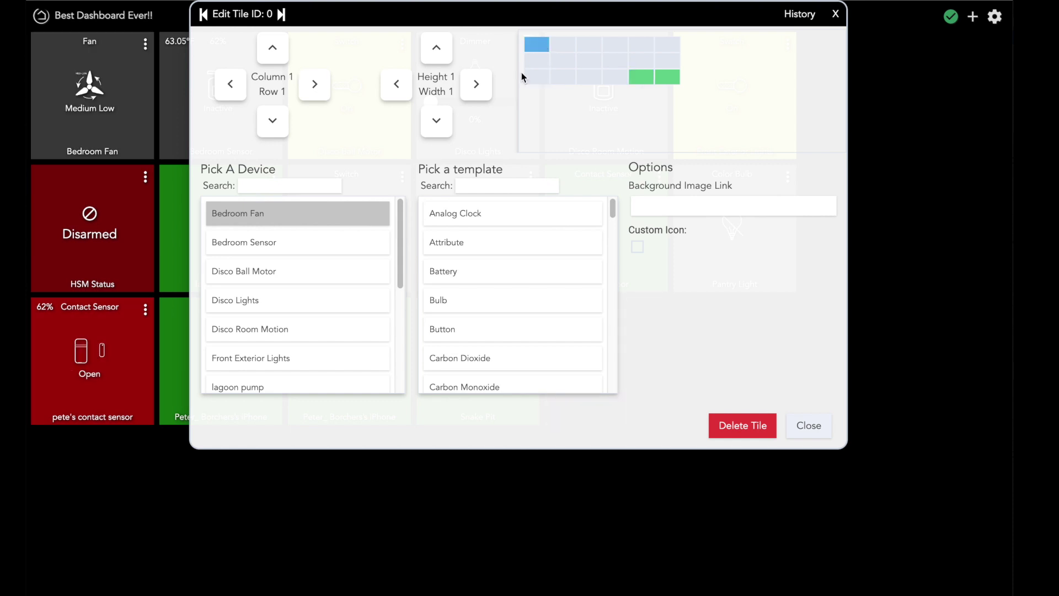
pyautogui.click(279, 126)
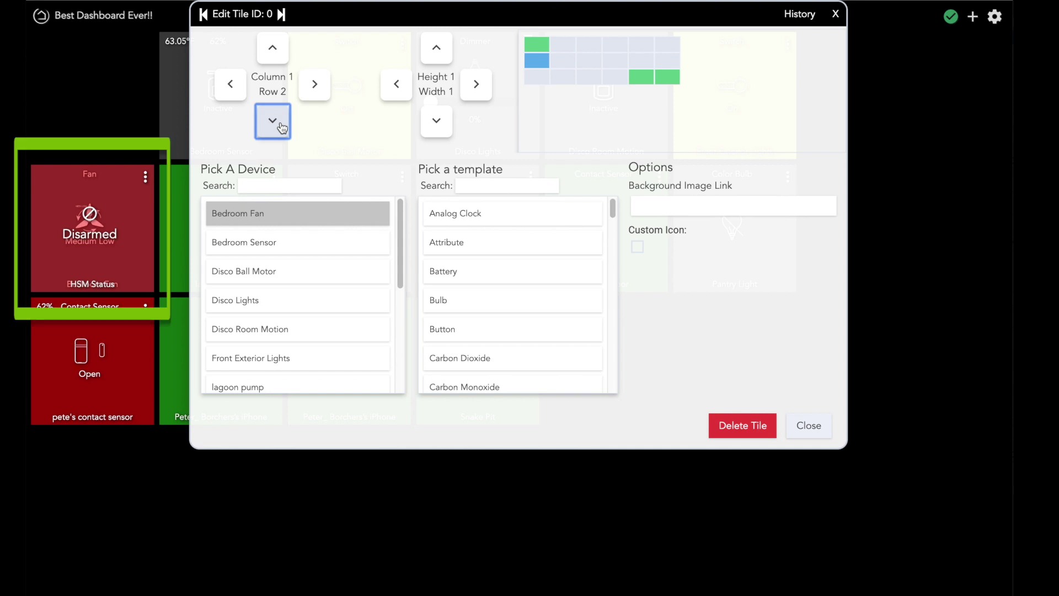
pyautogui.click(273, 60)
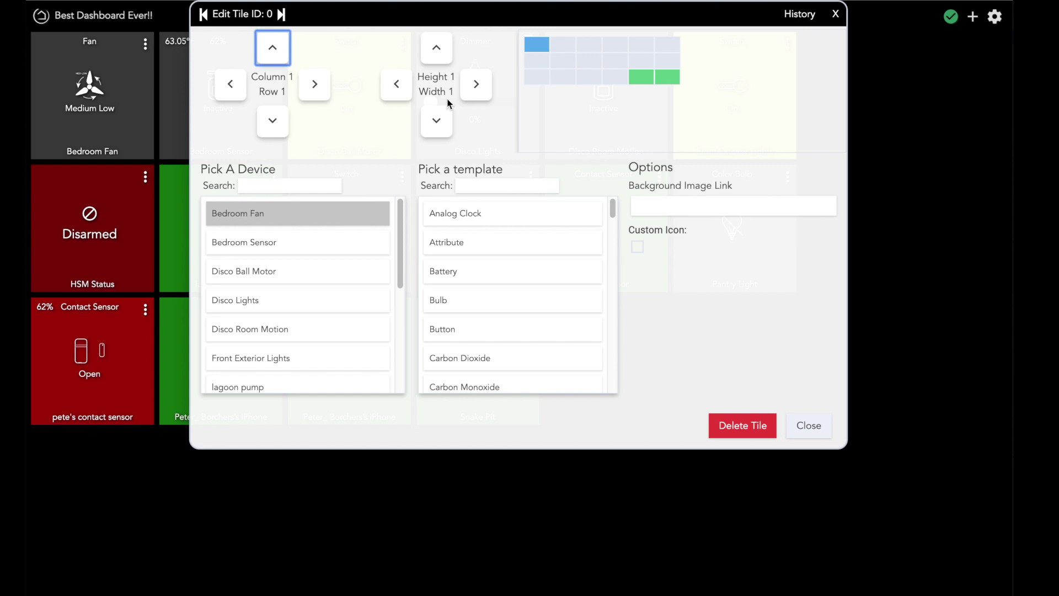
pyautogui.click(439, 125)
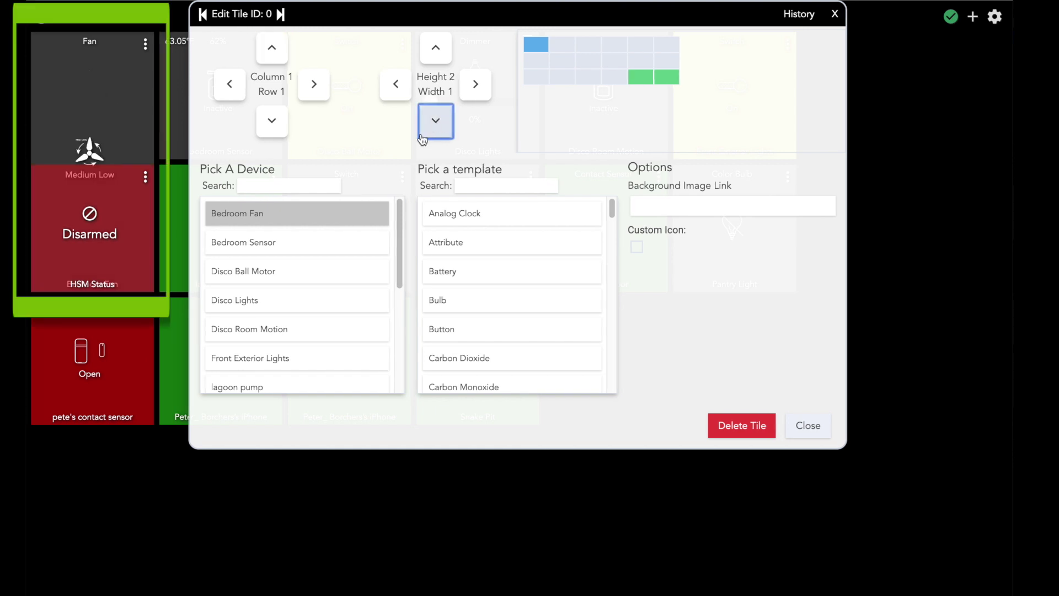
pyautogui.click(436, 50)
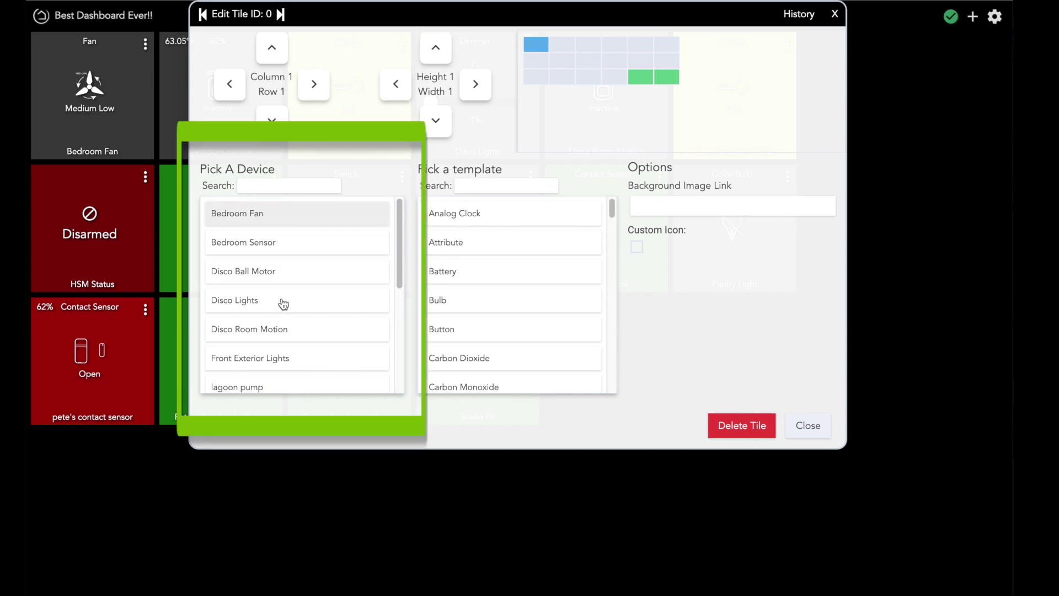
# Step: Assign Bedroom Sensor to tile 0 with the Temperature template, showing 63.05 °F
pyautogui.click(252, 245)
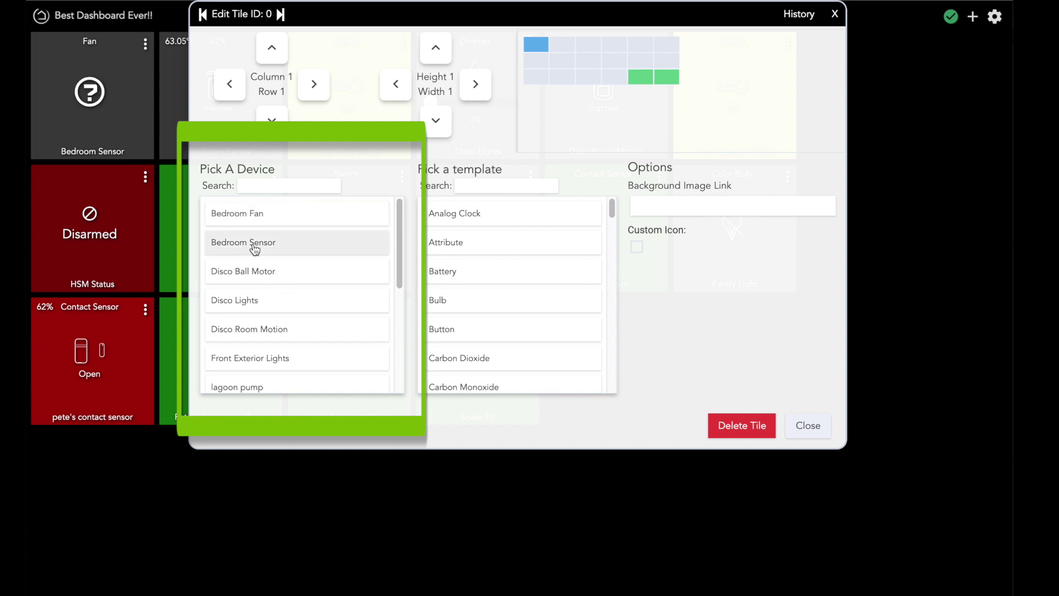
pyautogui.scroll(-5, 478, 241)
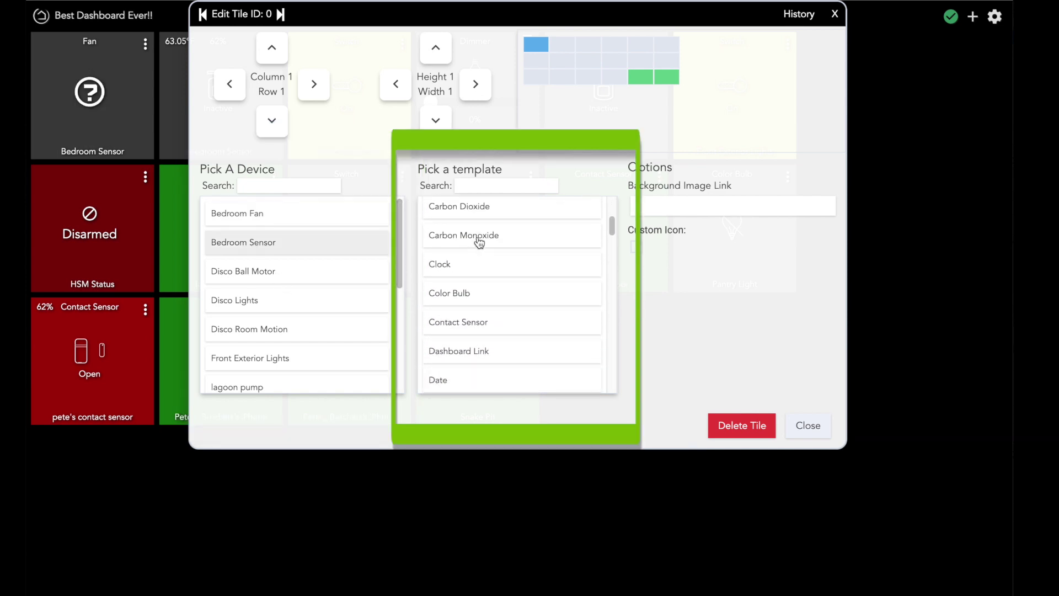
pyautogui.scroll(-10, 479, 246)
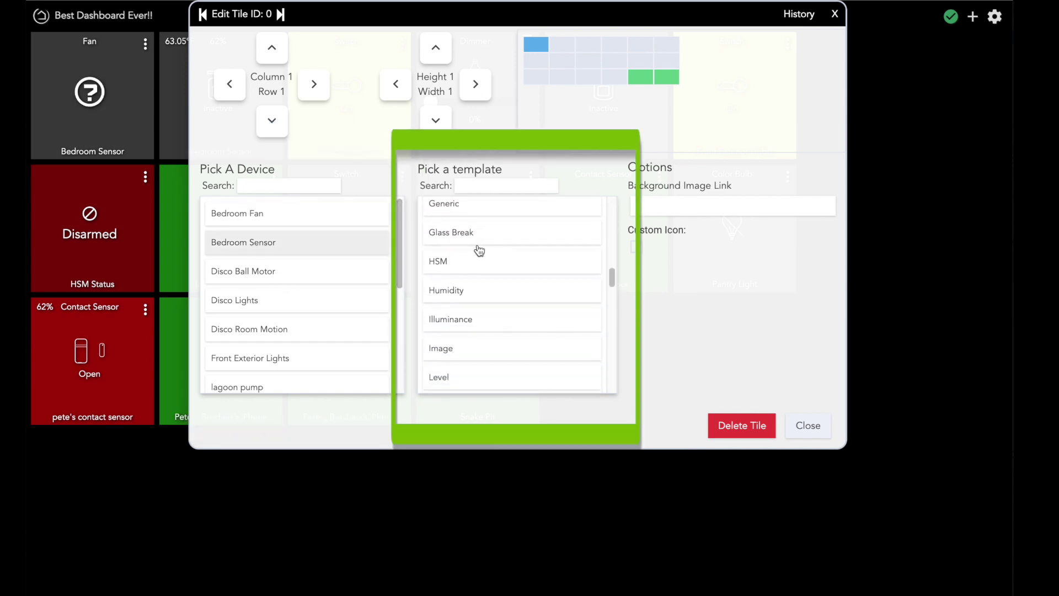
pyautogui.scroll(-10, 479, 251)
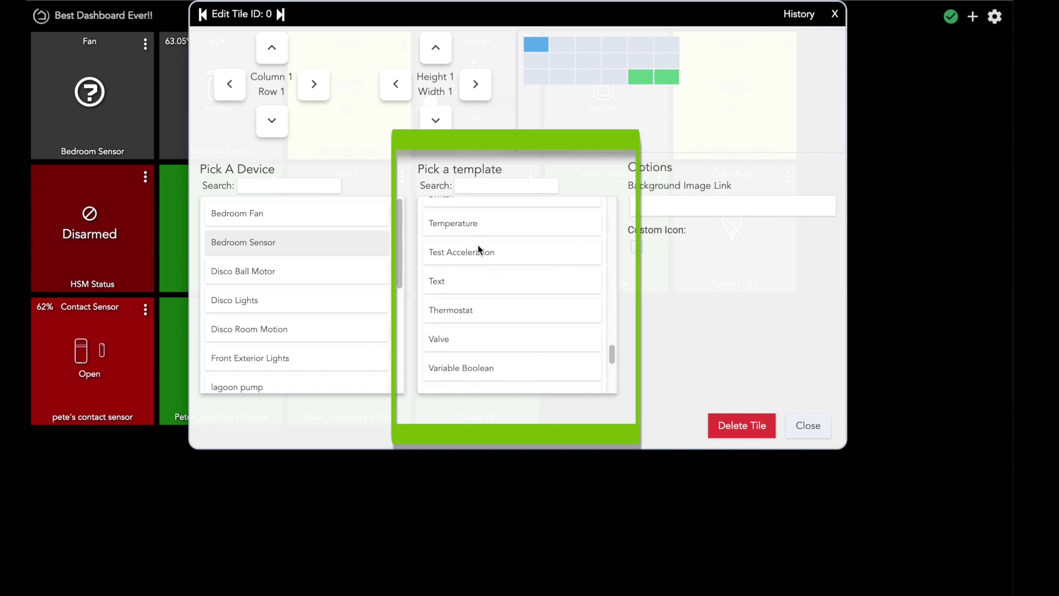
pyautogui.click(472, 235)
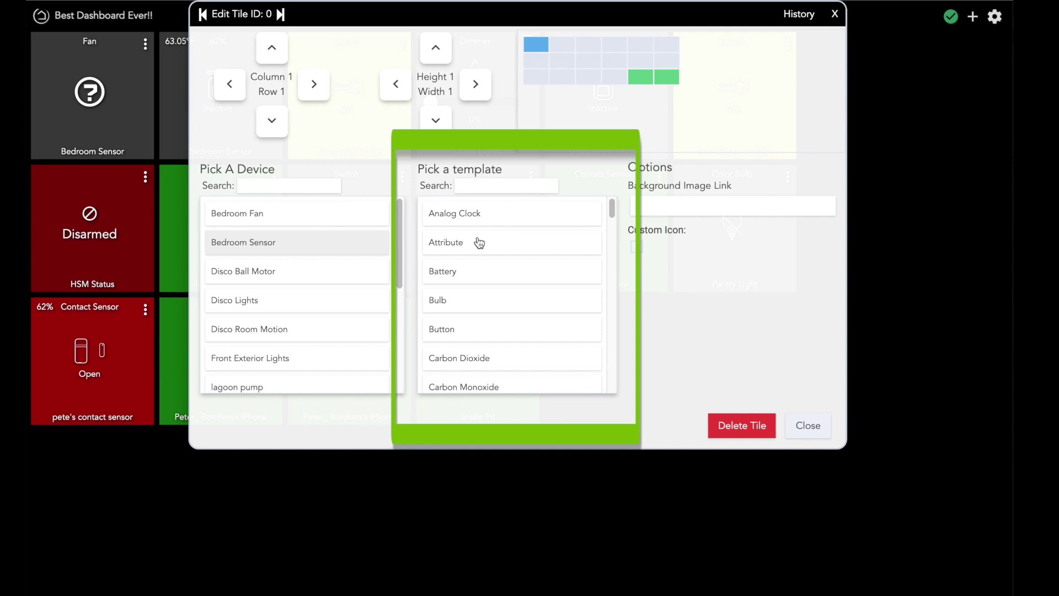
pyautogui.scroll(-5, 479, 243)
pyautogui.scroll(-8, 479, 251)
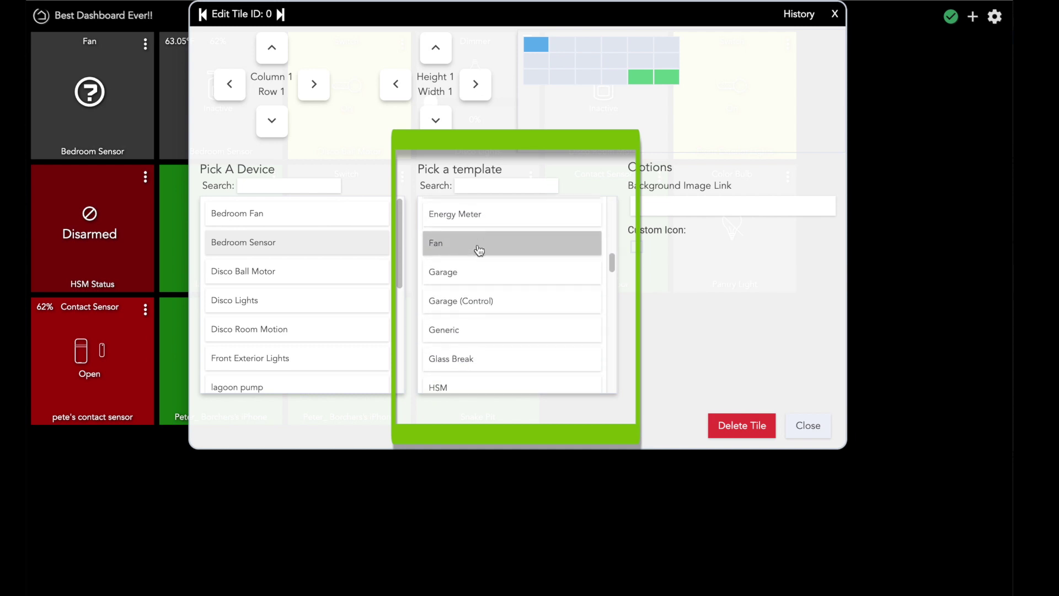
pyautogui.scroll(-6, 478, 249)
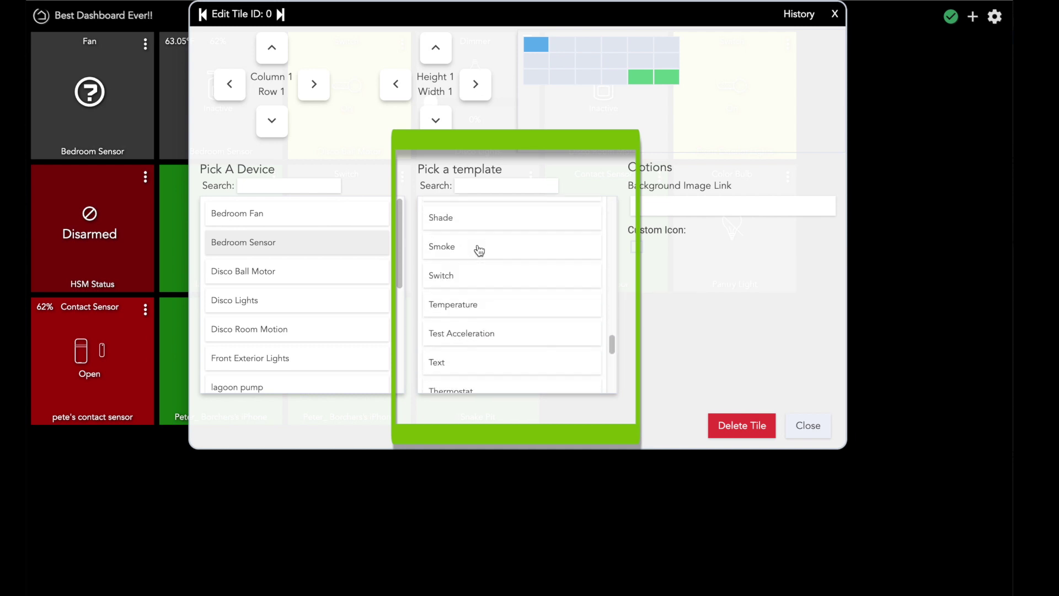
pyautogui.click(470, 232)
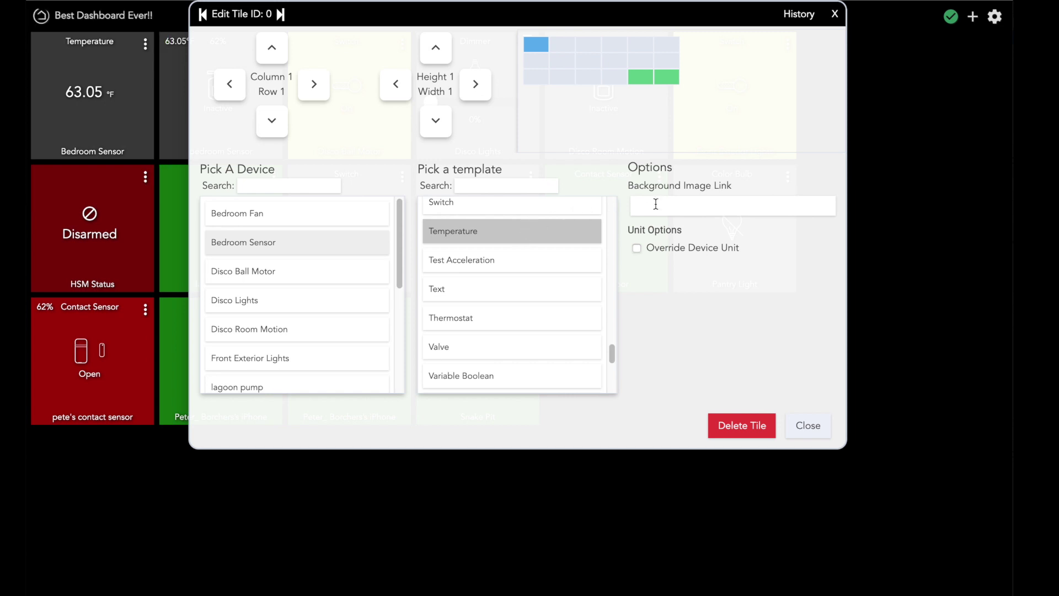
# Step: Give tile 0 a saved background photo, the Bedroom Fan device and the 'devices' custom icon
pyautogui.click(694, 212)
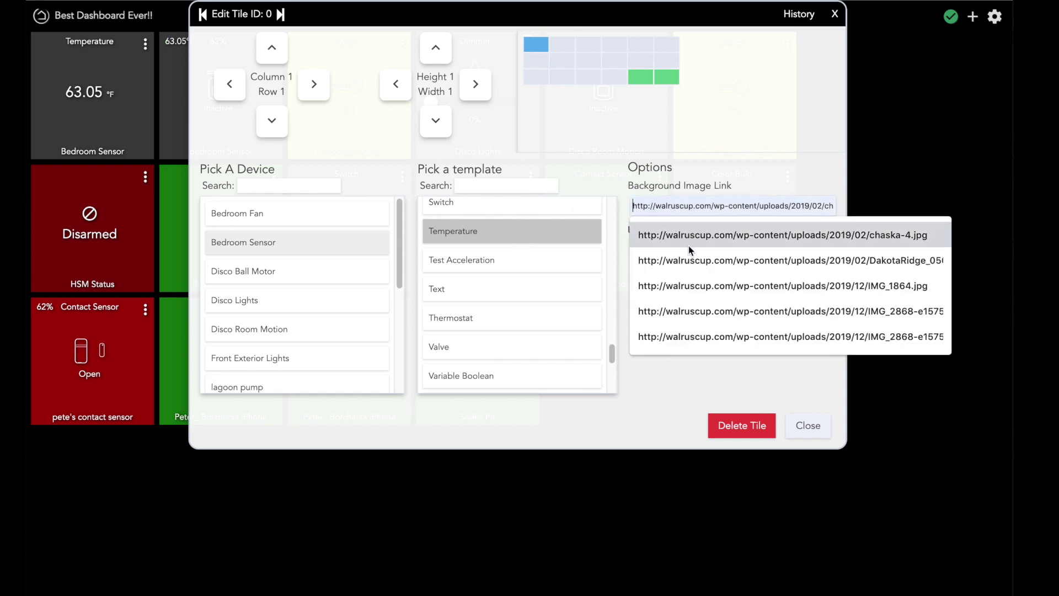
pyautogui.click(711, 337)
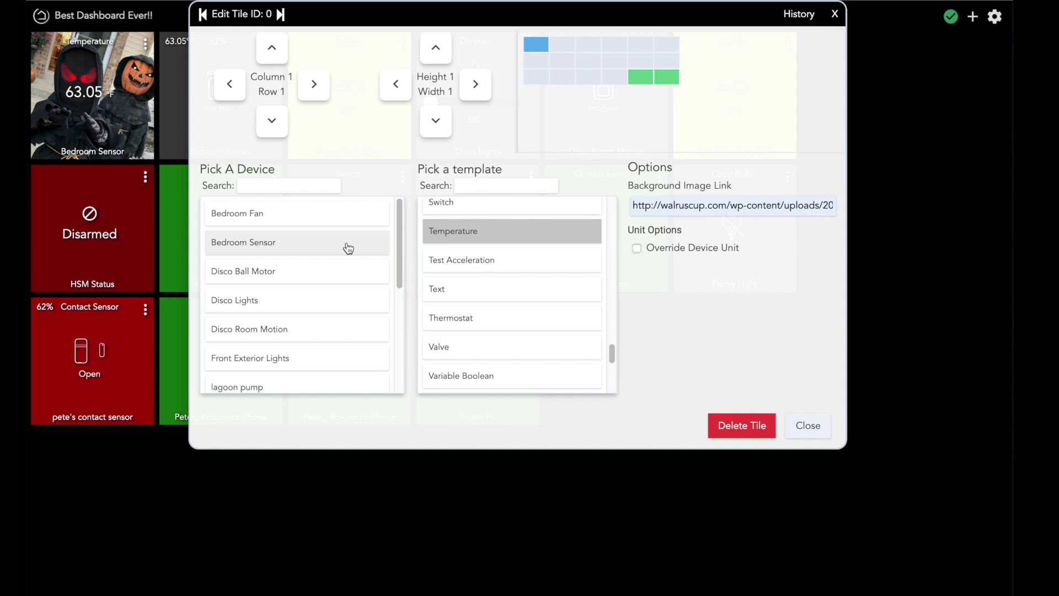
pyautogui.click(344, 214)
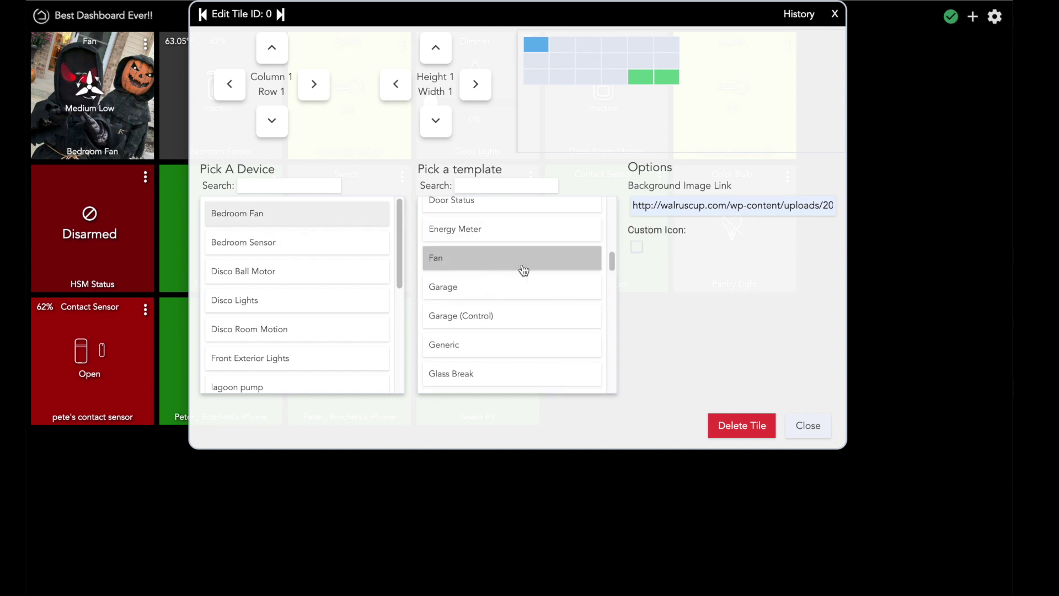
pyautogui.click(638, 248)
pyautogui.scroll(-5, 690, 331)
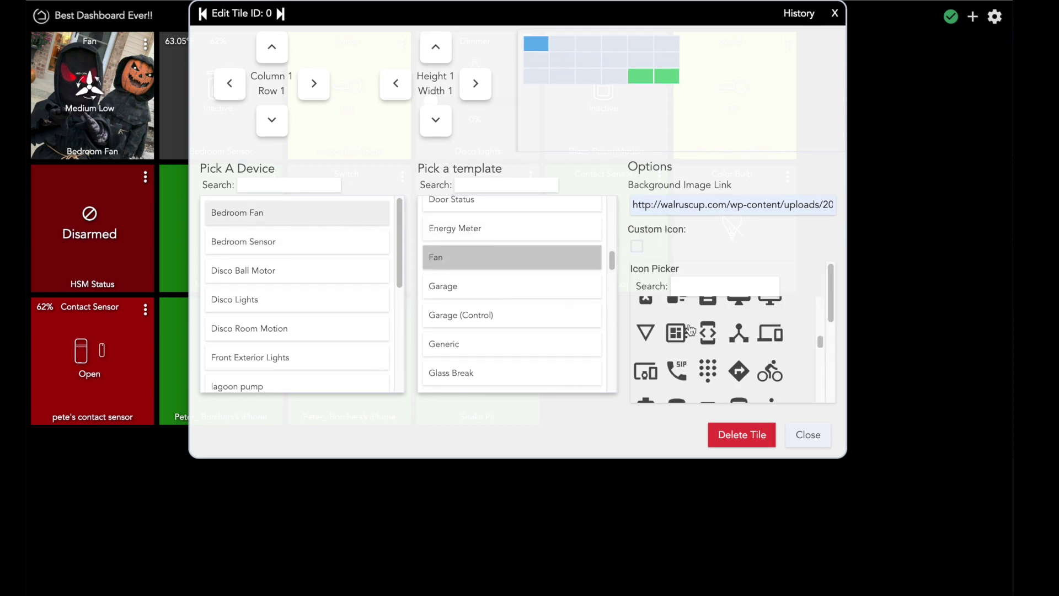
pyautogui.click(771, 334)
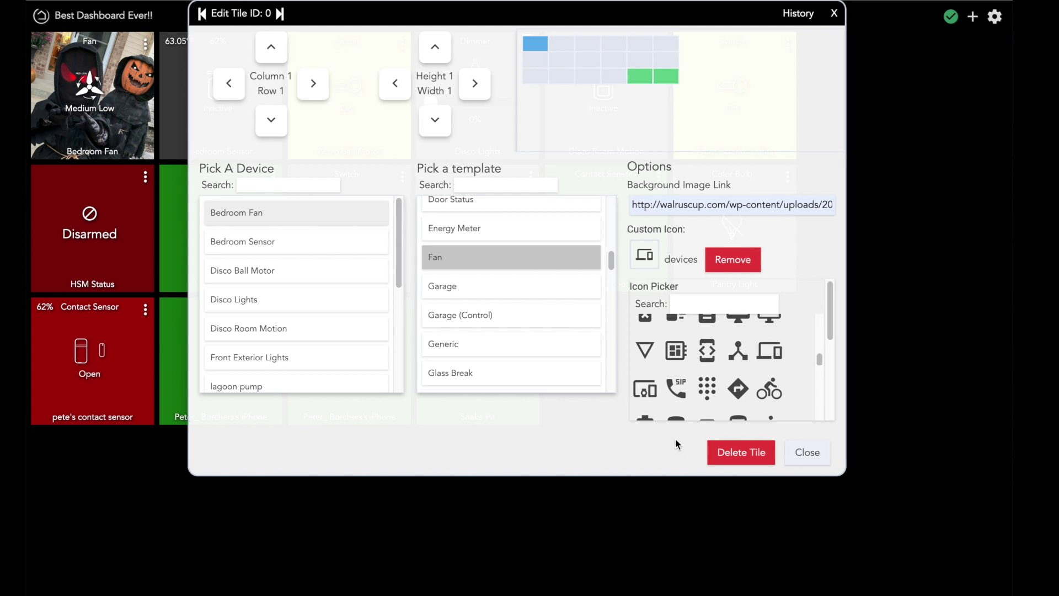
pyautogui.click(800, 456)
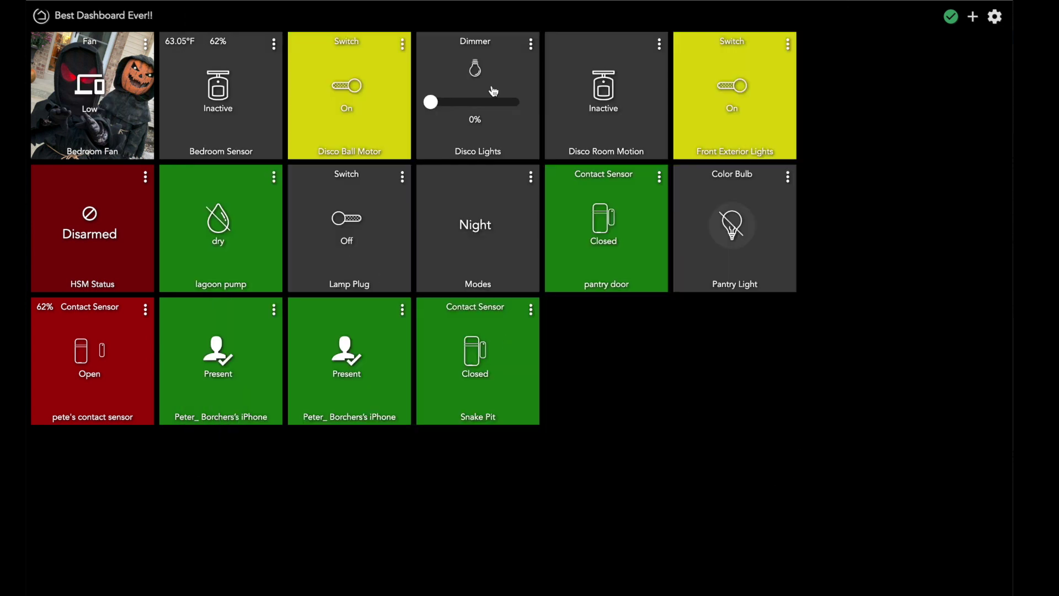
# Step: Add a Clock tile, width 2, at column 5, row 3 of the dashboard
pyautogui.click(973, 17)
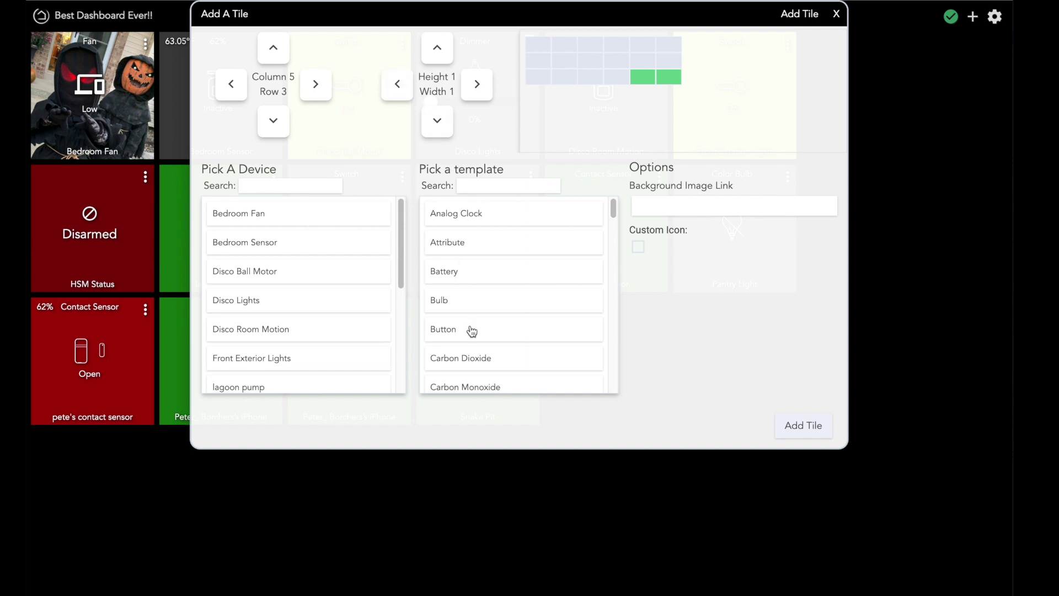
pyautogui.scroll(-2, 450, 328)
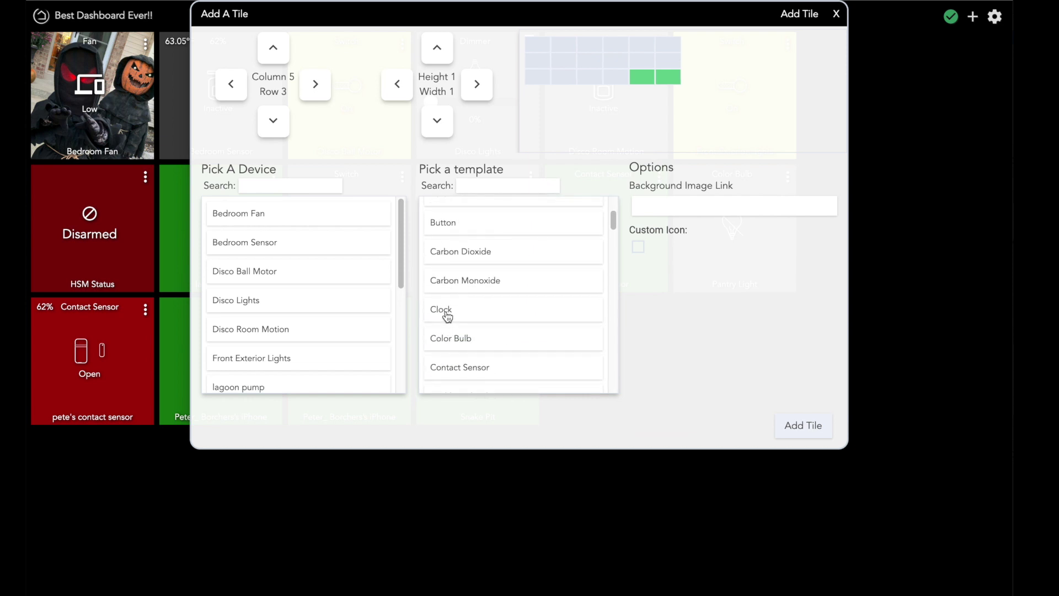
pyautogui.click(447, 318)
pyautogui.moveTo(641, 155); pyautogui.dragTo(477, 212)
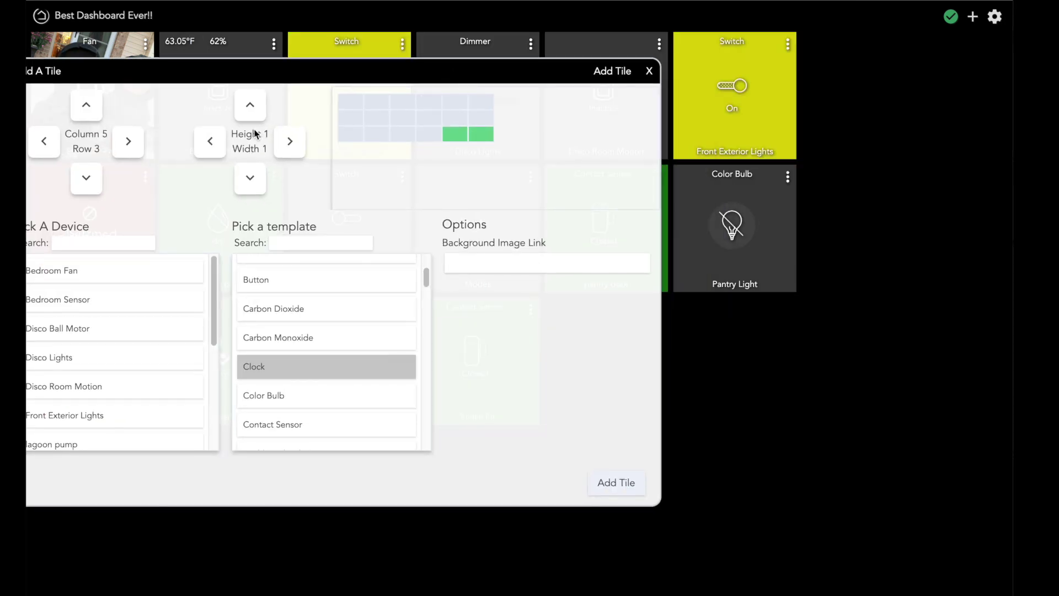
pyautogui.click(290, 141)
pyautogui.click(624, 484)
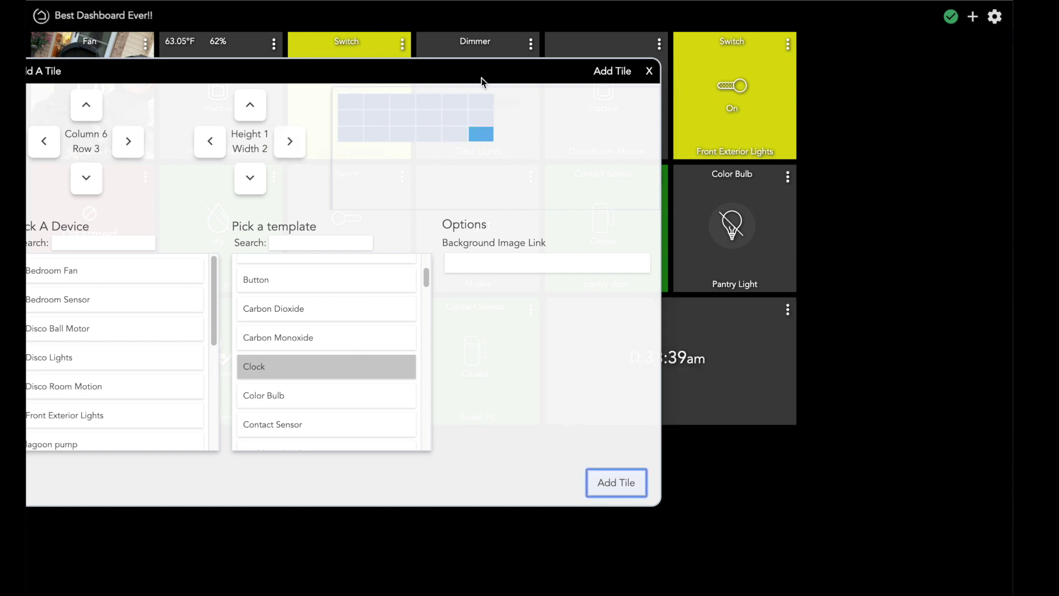
pyautogui.moveTo(480, 77); pyautogui.dragTo(603, 509)
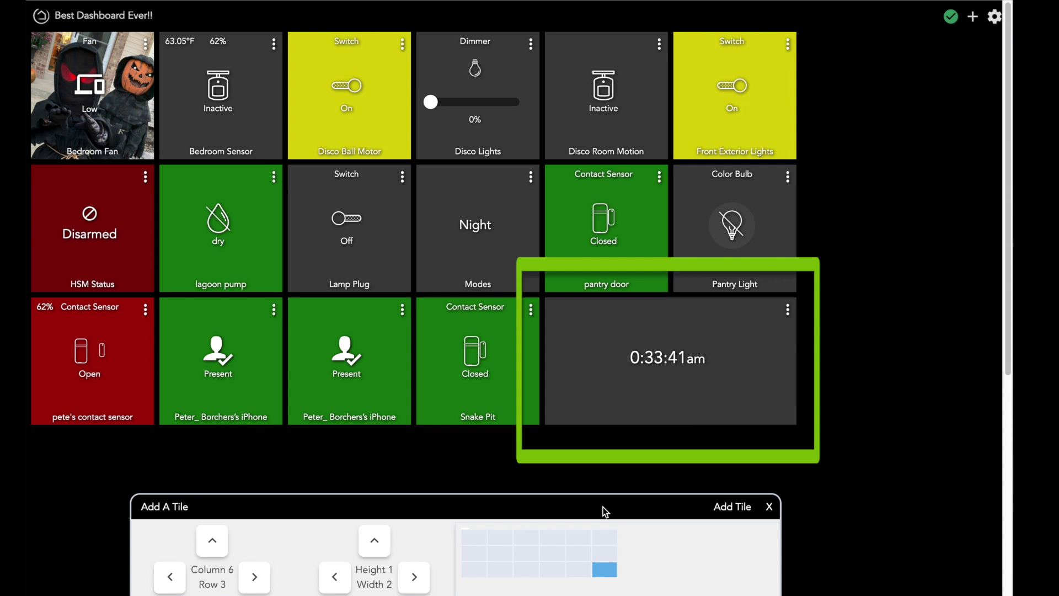
pyautogui.click(594, 430)
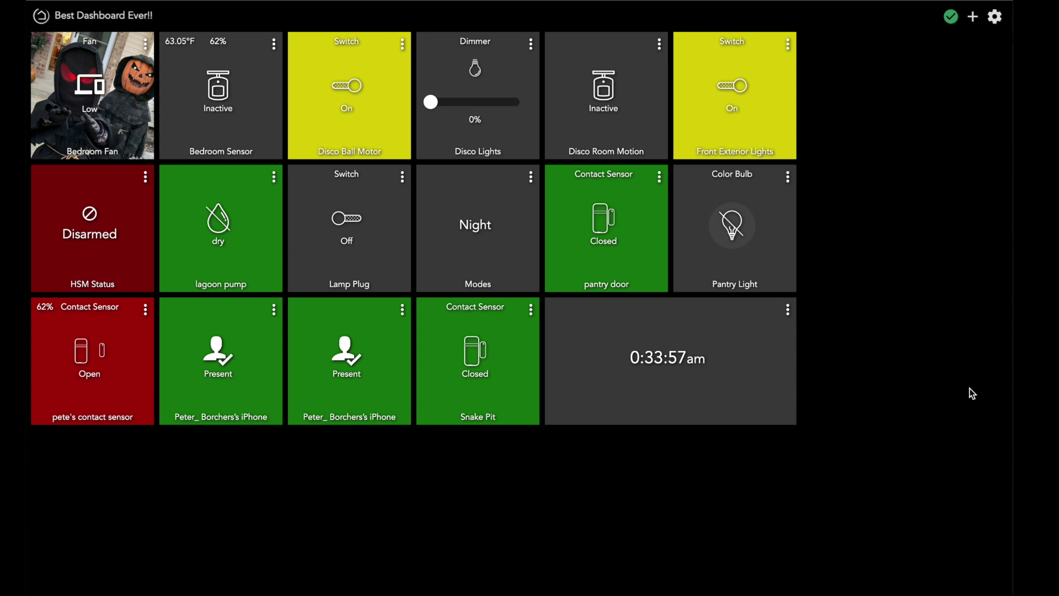
# Step: Open the grid settings, keeping the grid at 6 columns and 3 rows
pyautogui.click(994, 19)
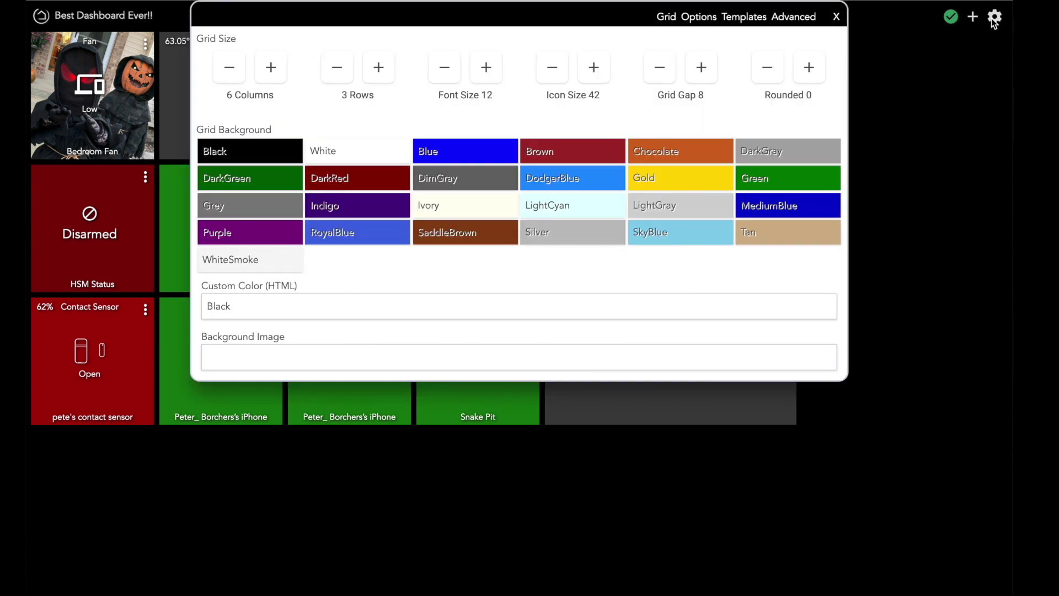
pyautogui.click(270, 68)
pyautogui.click(230, 67)
pyautogui.click(230, 68)
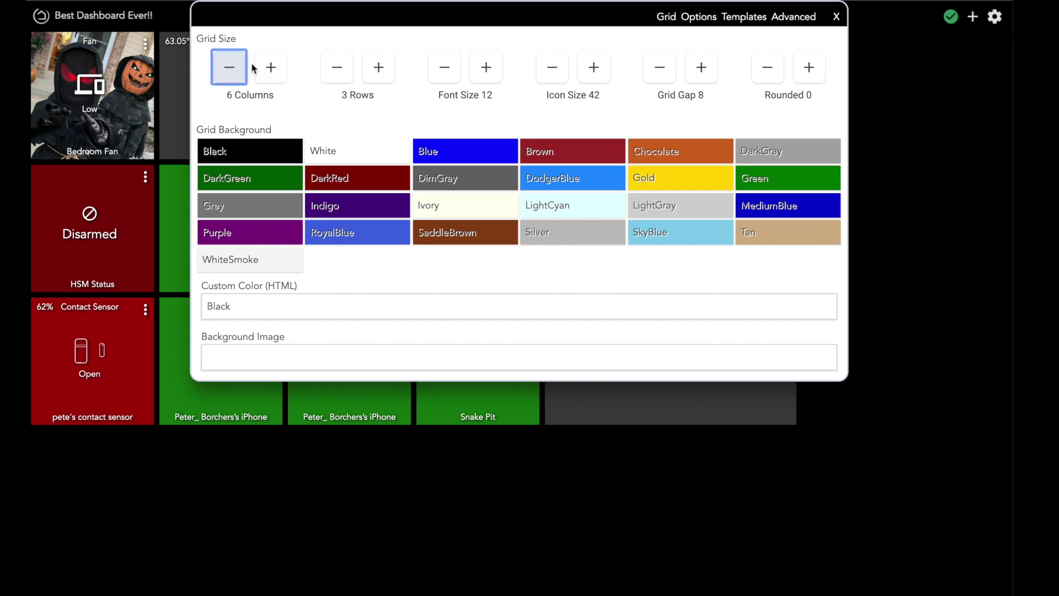
pyautogui.click(377, 68)
pyautogui.click(375, 74)
pyautogui.click(334, 70)
pyautogui.click(334, 70)
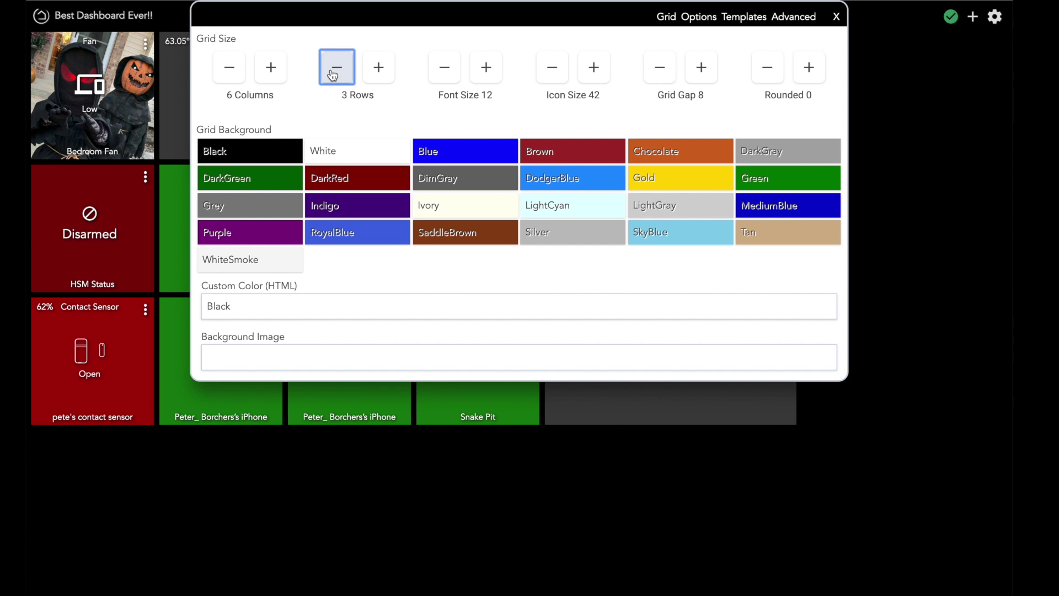
# Step: Set the dashboard font size to 14 and icon size to 62
pyautogui.click(490, 73)
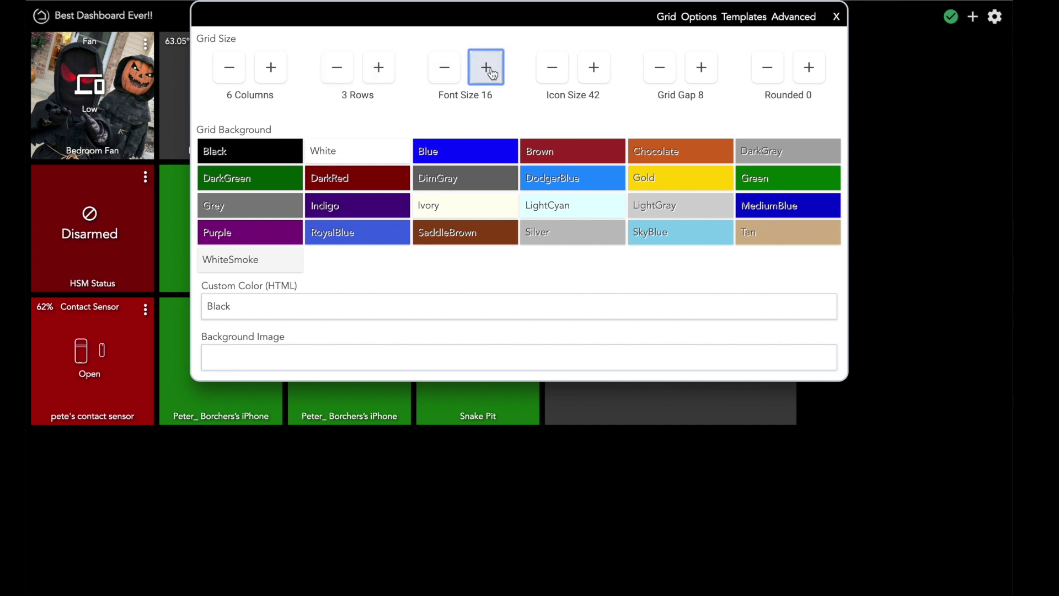
pyautogui.click(490, 72)
pyautogui.click(490, 72)
pyautogui.click(491, 73)
pyautogui.click(491, 72)
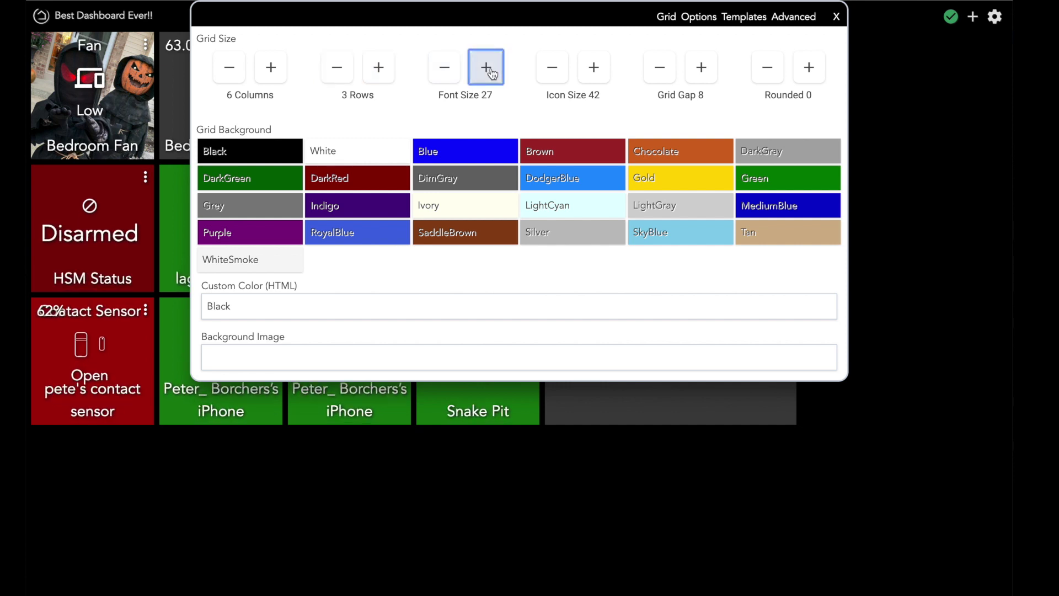
pyautogui.click(445, 69)
pyautogui.click(444, 69)
pyautogui.click(444, 69)
pyautogui.click(445, 69)
pyautogui.click(444, 69)
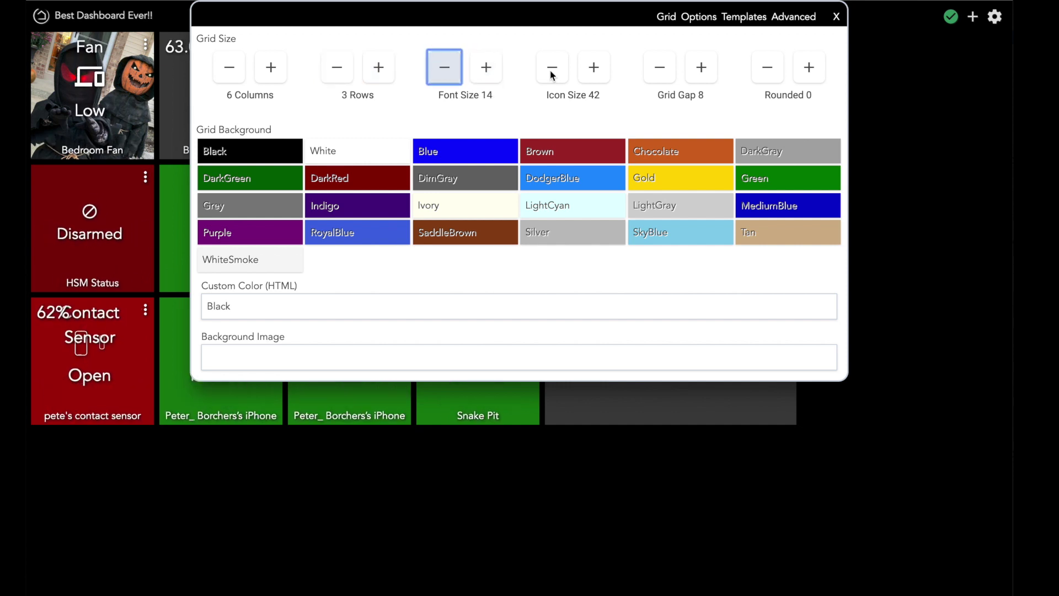
pyautogui.click(595, 69)
pyautogui.click(595, 69)
pyautogui.click(594, 69)
pyautogui.click(595, 69)
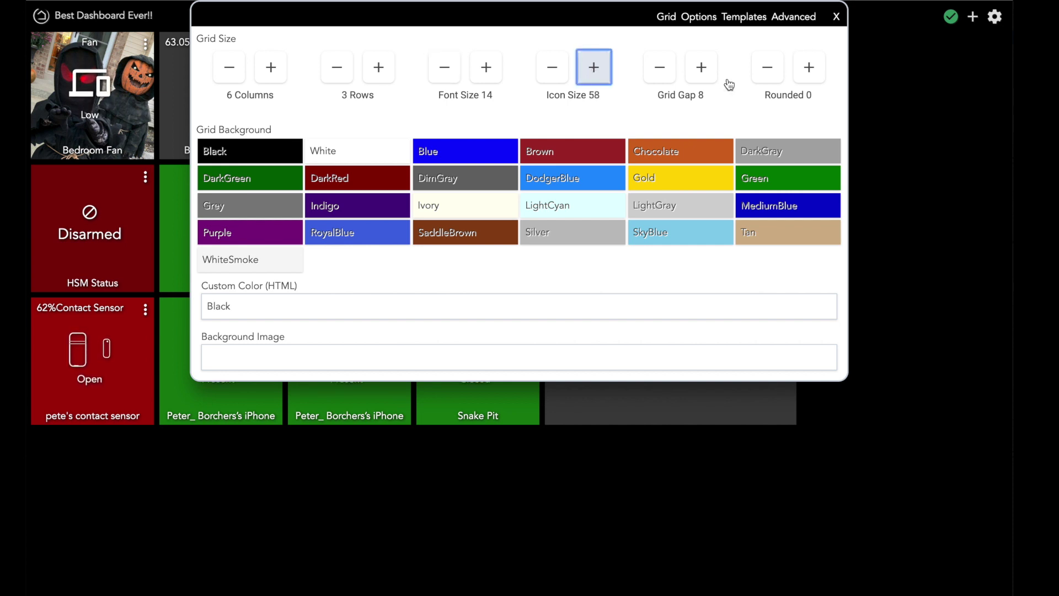
# Step: Widen the grid gap to 21 and round the tile corners to 22
pyautogui.click(702, 68)
pyautogui.click(702, 68)
pyautogui.click(702, 68)
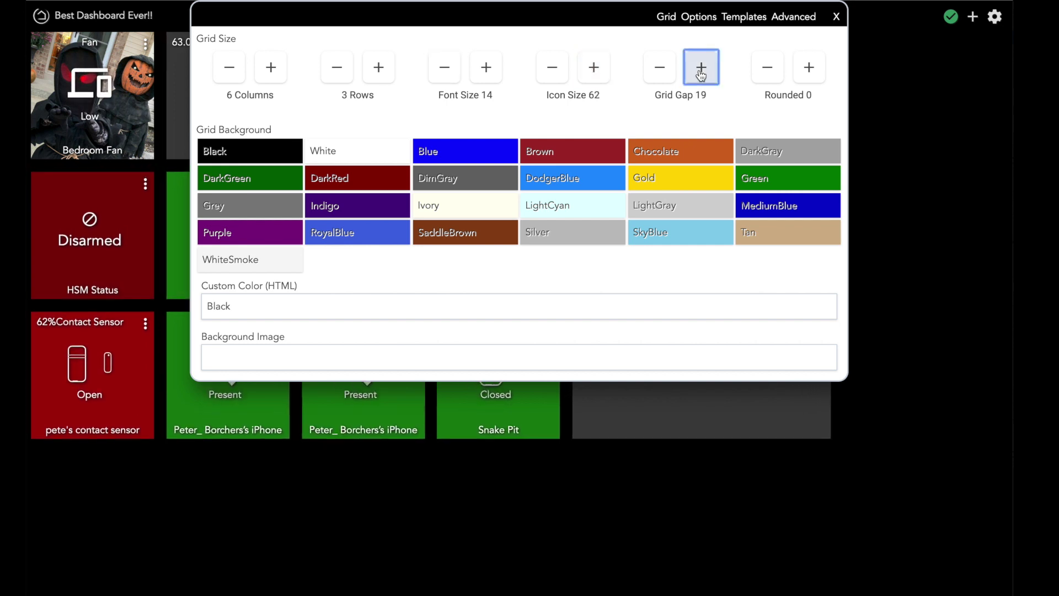
pyautogui.click(810, 67)
pyautogui.click(809, 67)
pyautogui.click(809, 68)
pyautogui.click(809, 68)
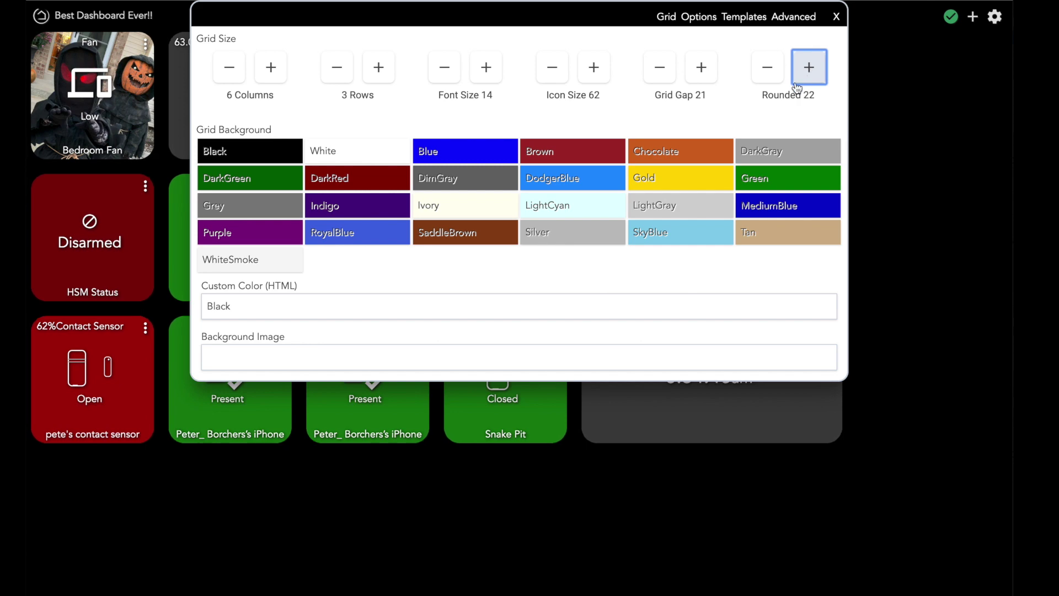
# Step: Choose the Purple background swatch and apply IMG_1864.jpg as the dashboard background image
pyautogui.click(460, 161)
pyautogui.click(656, 180)
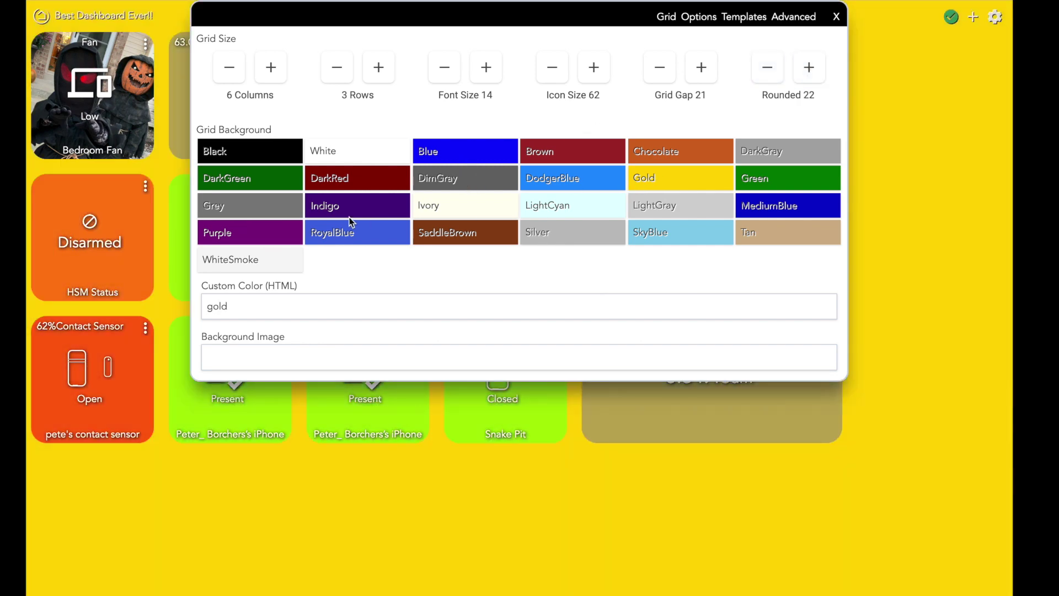
pyautogui.click(279, 236)
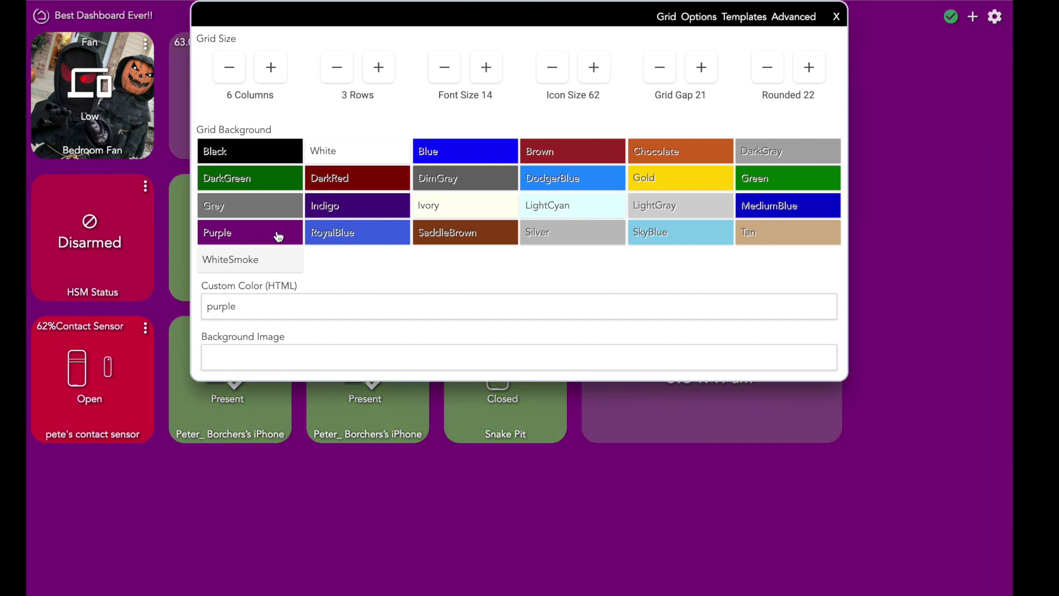
pyautogui.click(310, 357)
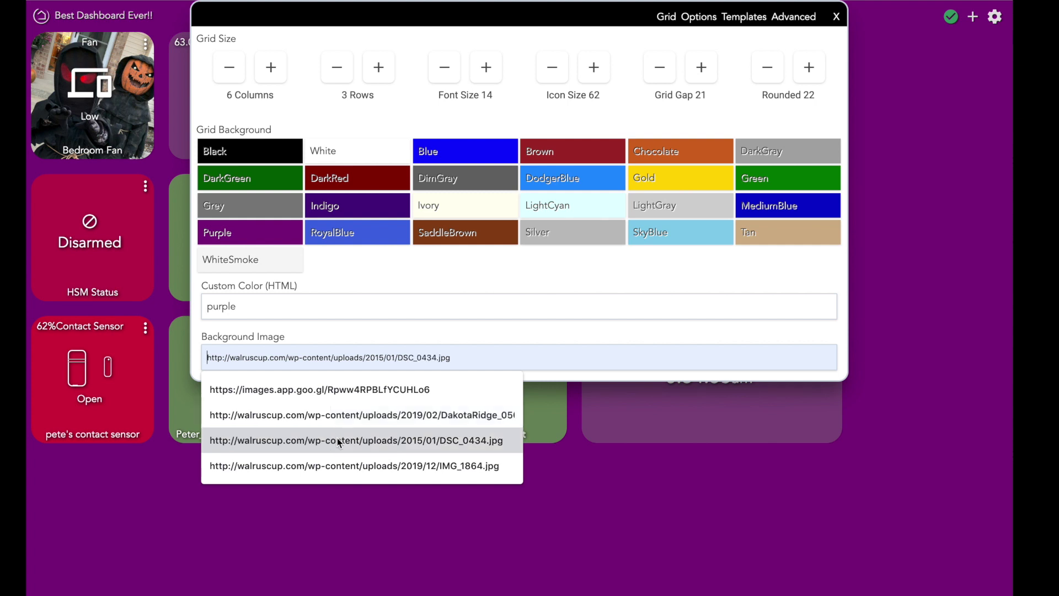
pyautogui.click(340, 467)
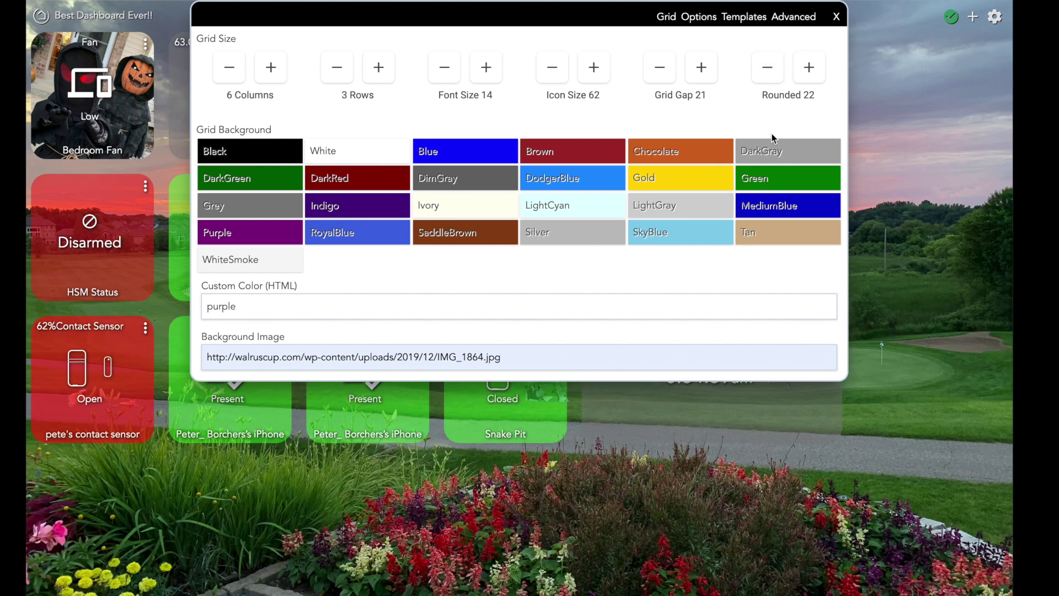
pyautogui.click(836, 18)
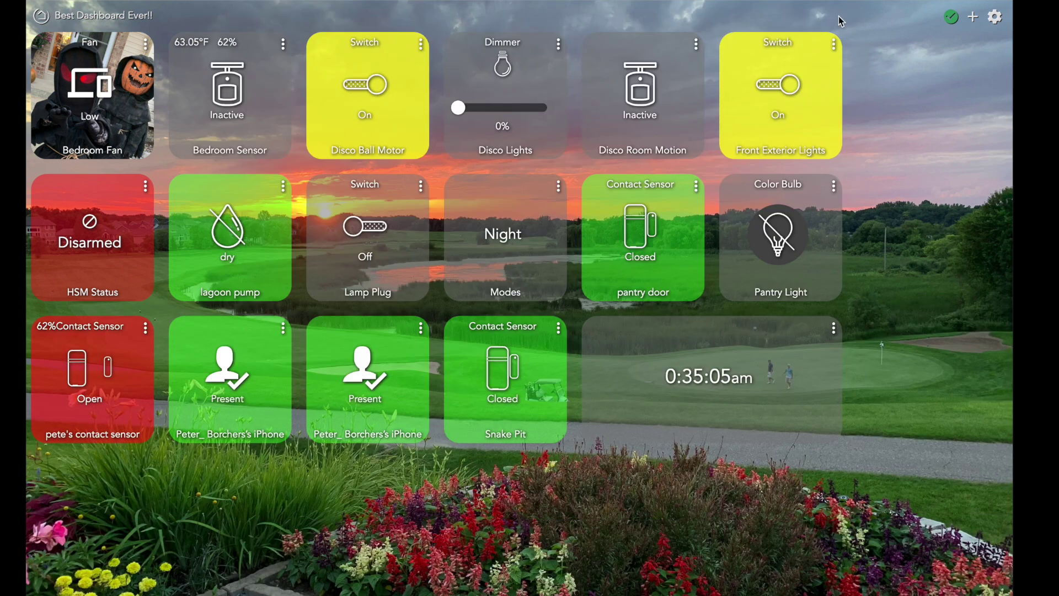
pyautogui.click(996, 24)
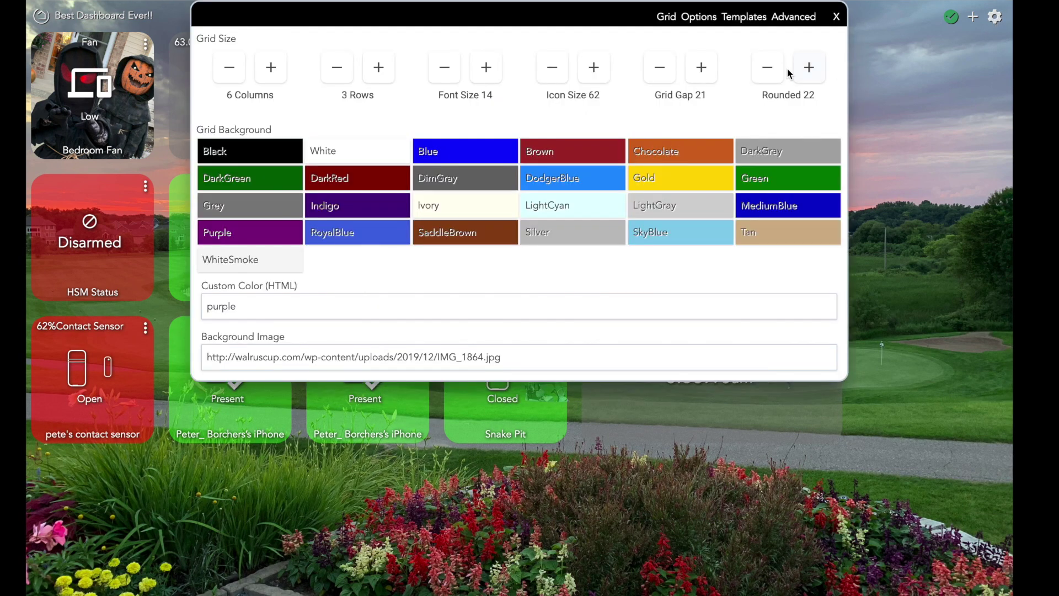
# Step: In Options, clear the column width (174) and row height (180) so both auto-fit
pyautogui.click(696, 19)
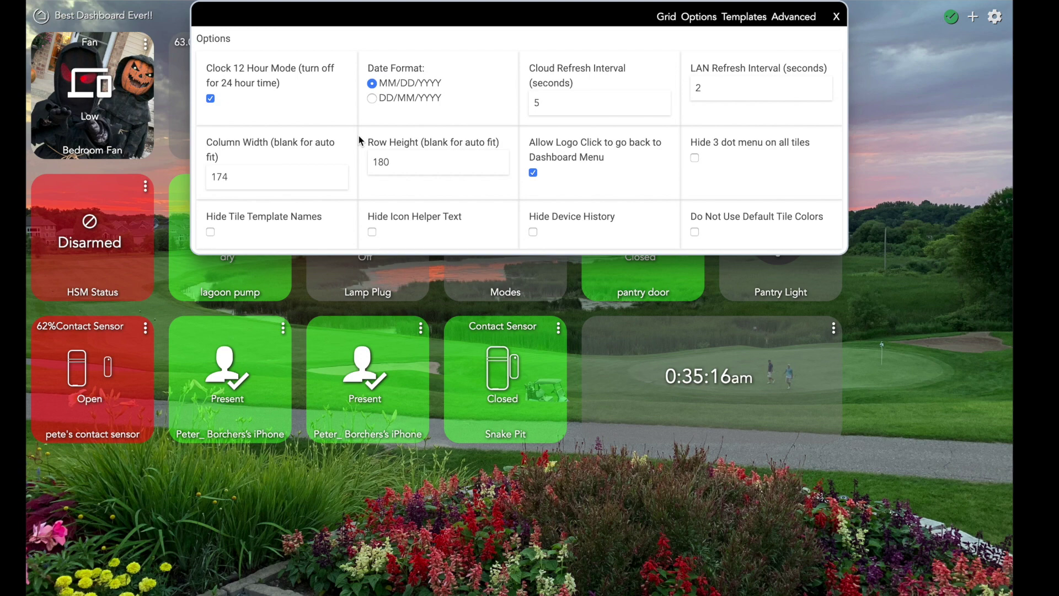
pyautogui.doubleClick(236, 177)
pyautogui.press('BackSpace')
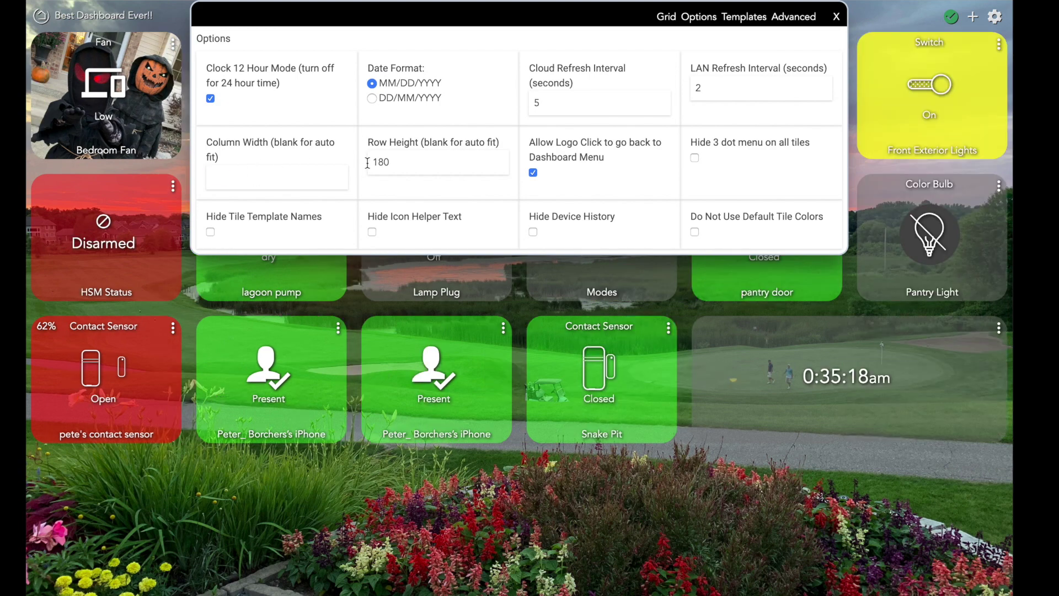
pyautogui.doubleClick(397, 163)
pyautogui.press('BackSpace')
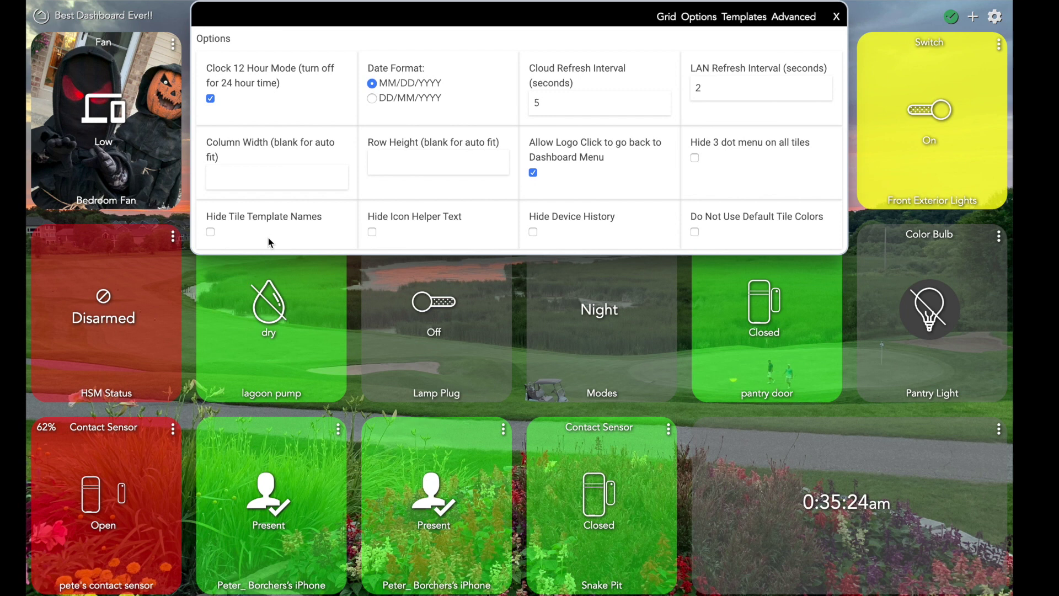
# Step: Try the template-name, icon-helper, default-colour, 3-dot-menu and logo-click toggles, leaving template names, menus and logo return on
pyautogui.click(211, 231)
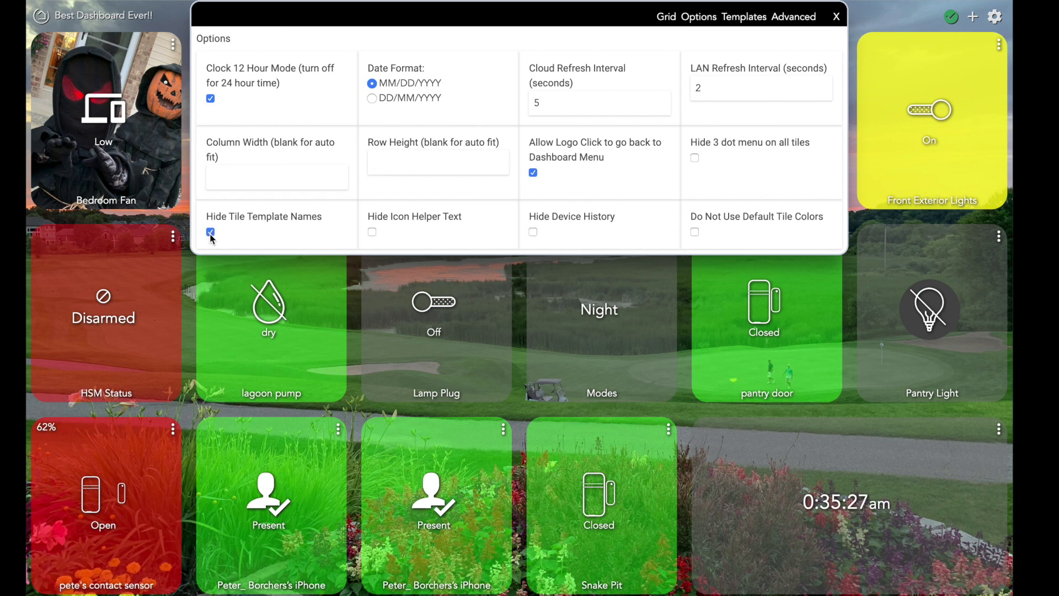
pyautogui.click(210, 231)
pyautogui.click(372, 232)
pyautogui.click(372, 232)
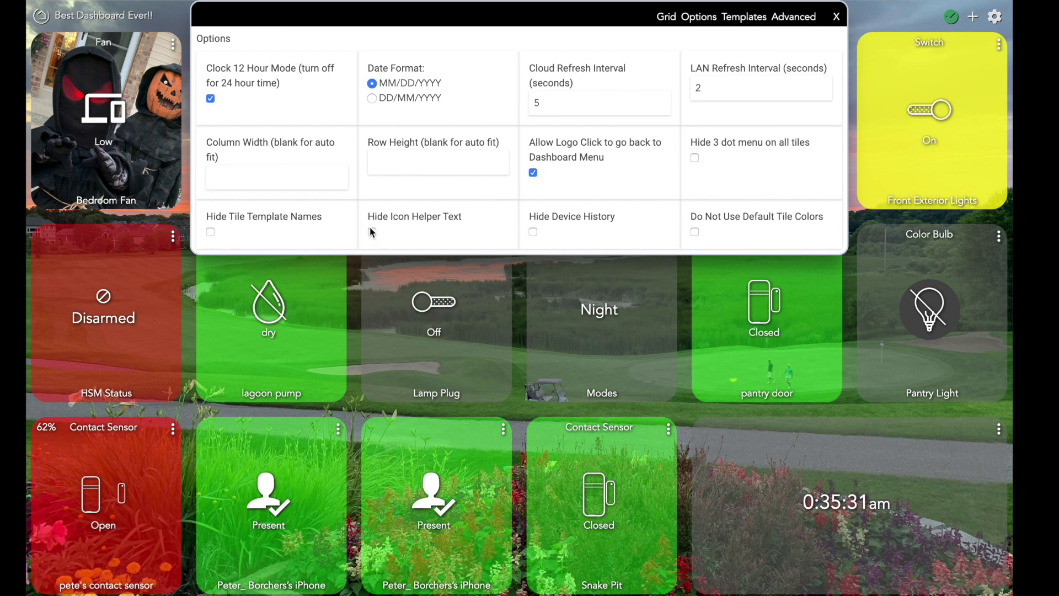
pyautogui.click(696, 232)
pyautogui.click(695, 158)
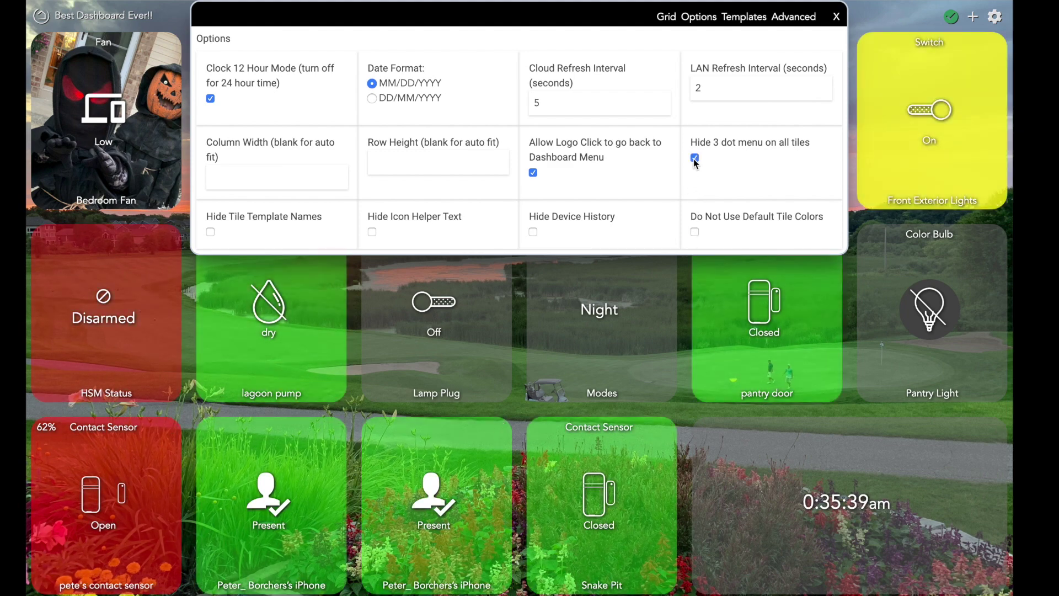
pyautogui.click(533, 174)
pyautogui.click(533, 174)
pyautogui.click(695, 158)
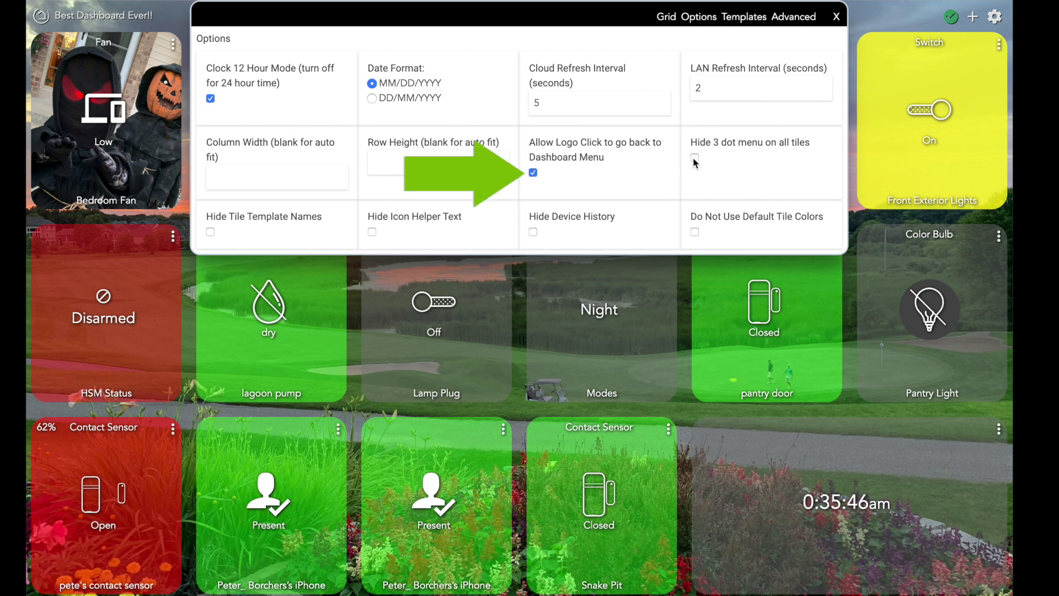
# Step: Set the Switch template's on-state icon colour to cyan (rgb 34,217,255)
pyautogui.click(745, 17)
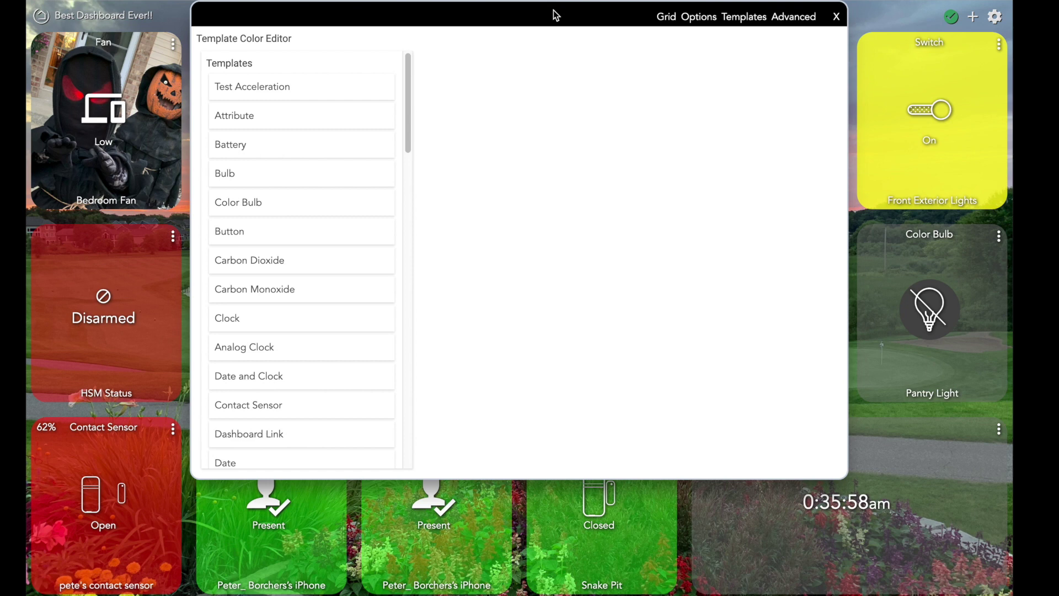
pyautogui.scroll(-15, 293, 276)
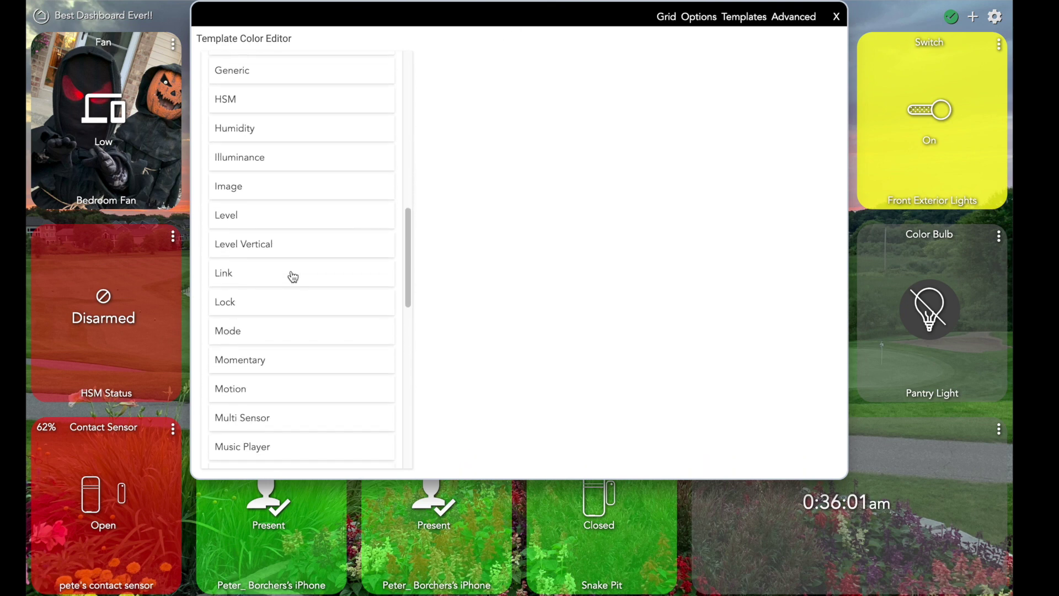
pyautogui.scroll(-1, 243, 364)
pyautogui.click(245, 381)
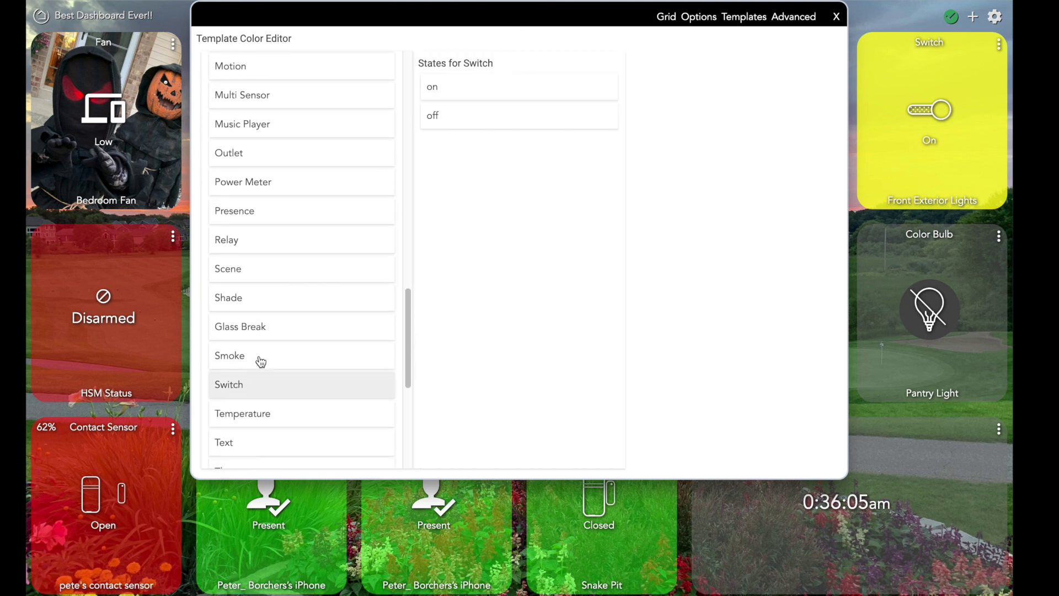
pyautogui.click(444, 92)
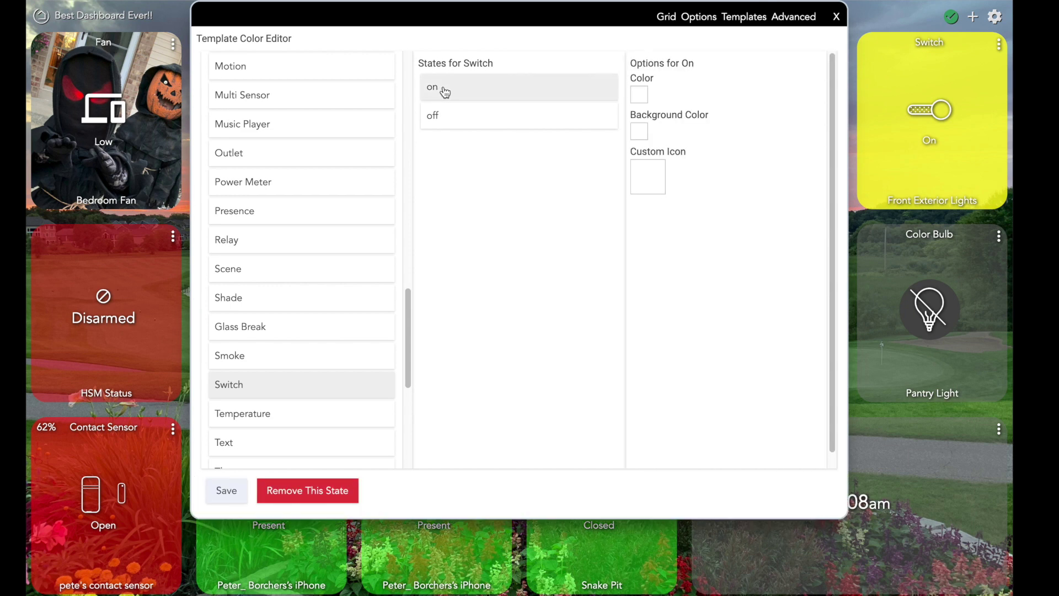
pyautogui.click(638, 95)
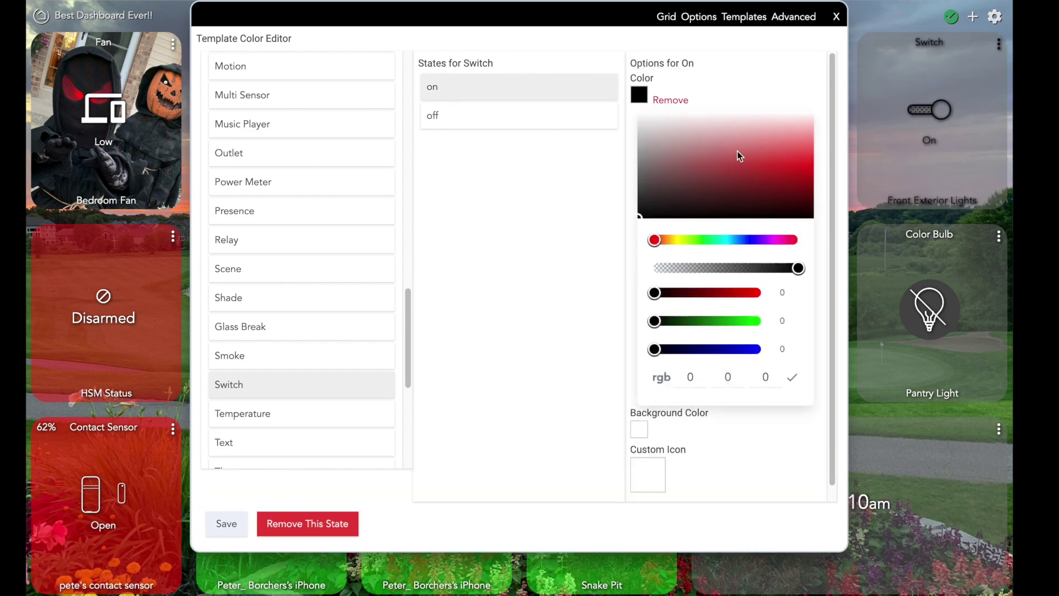
pyautogui.click(747, 239)
pyautogui.click(773, 156)
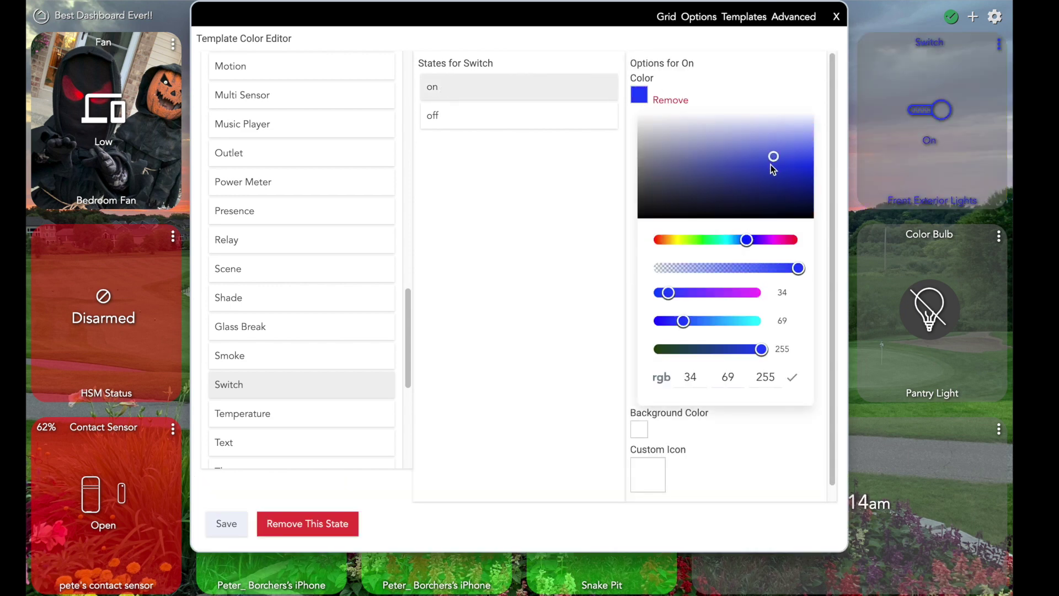
pyautogui.moveTo(684, 320); pyautogui.dragTo(745, 321)
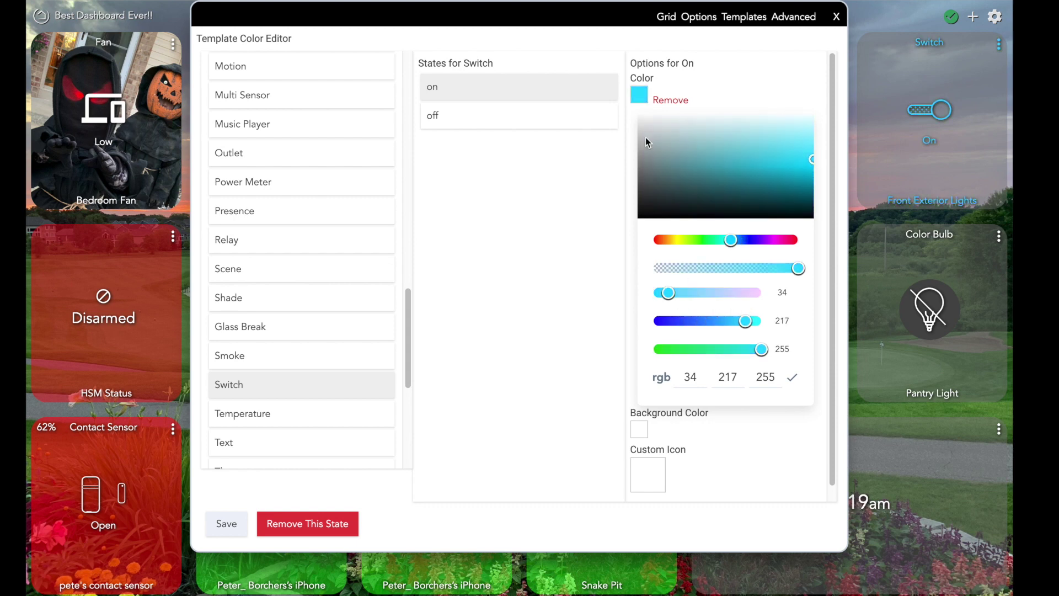
# Step: Give the on state a magenta background (rgb 255,45,185) and the android icon, then save
pyautogui.click(640, 429)
pyautogui.click(694, 574)
pyautogui.click(754, 490)
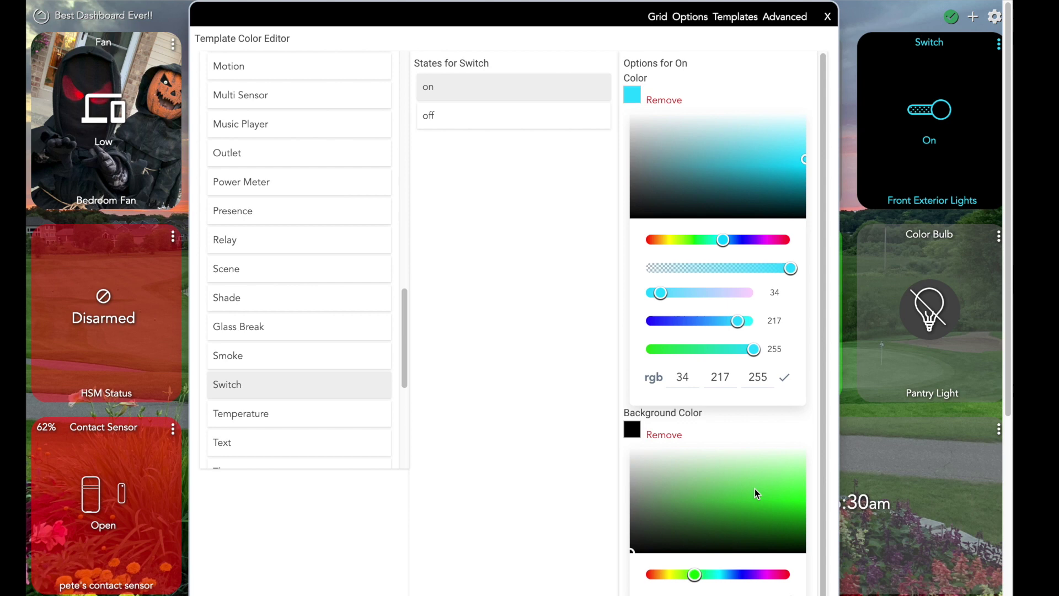
pyautogui.moveTo(694, 574); pyautogui.dragTo(775, 574)
pyautogui.scroll(-5, 770, 441)
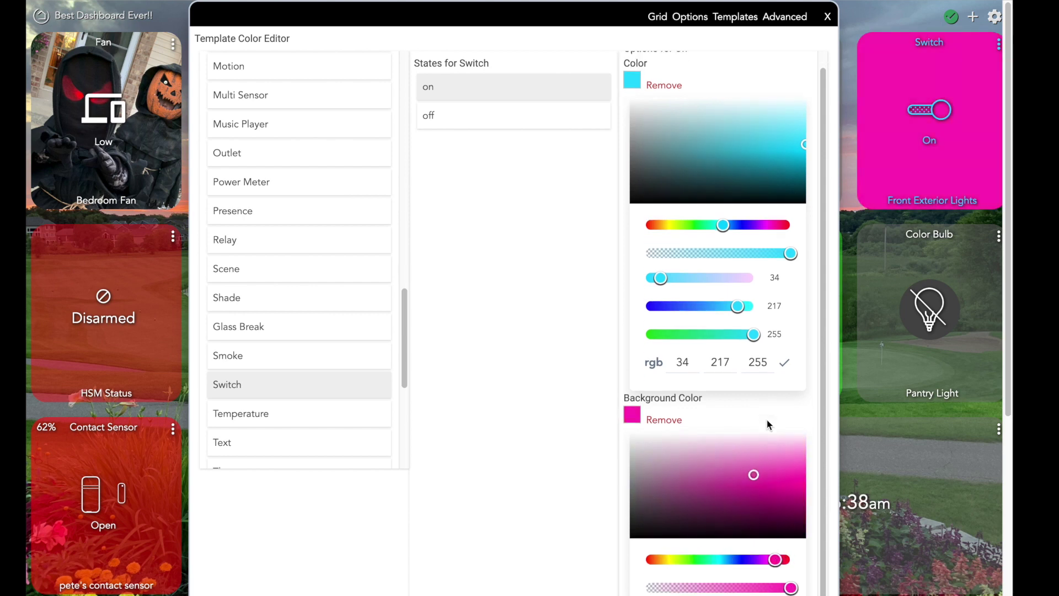
pyautogui.click(648, 504)
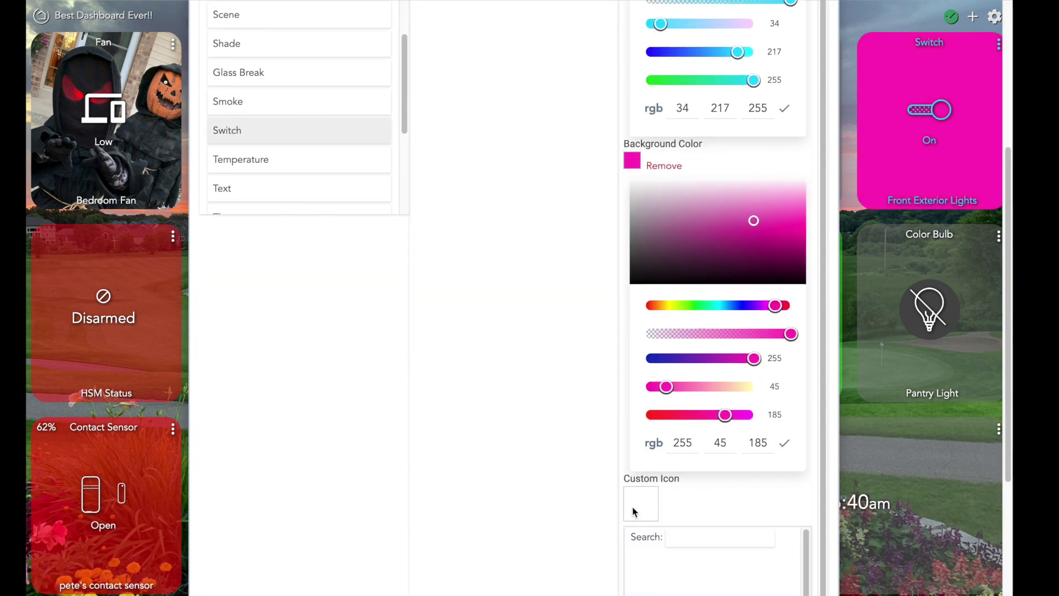
pyautogui.scroll(-5, 690, 524)
pyautogui.scroll(3, 689, 531)
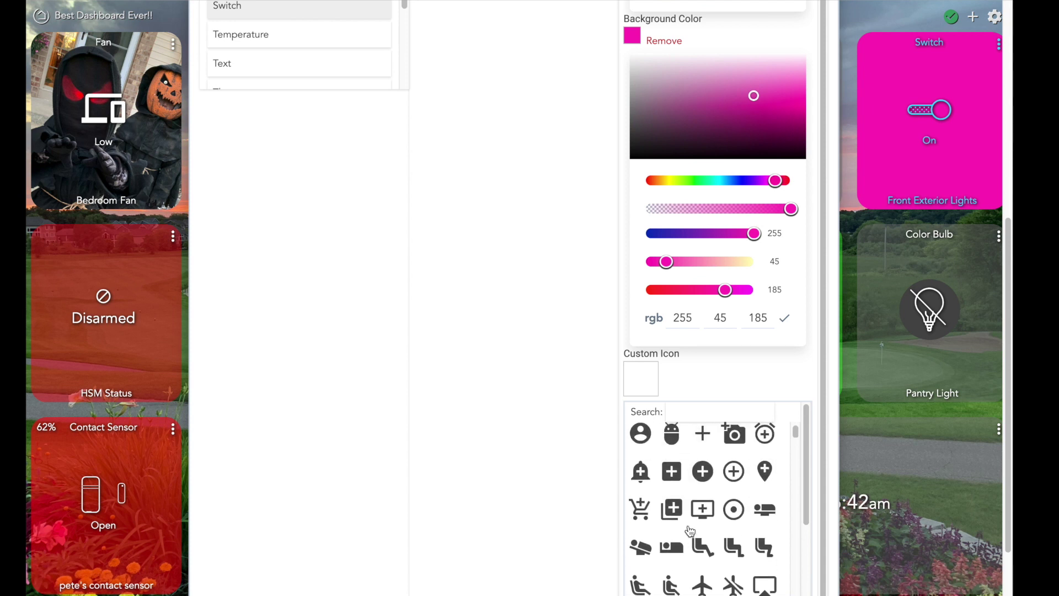
pyautogui.click(673, 470)
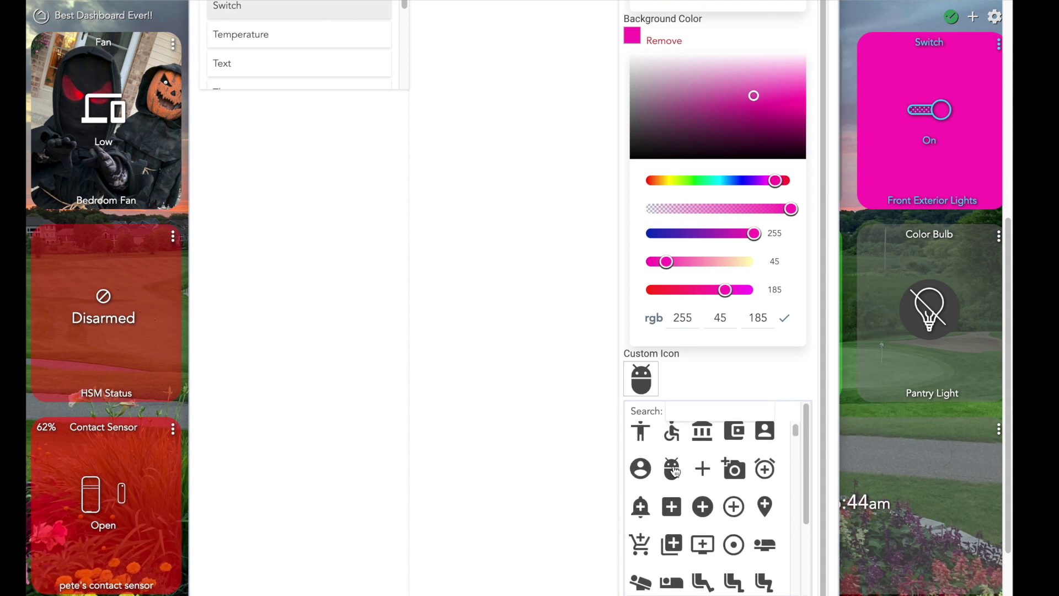
pyautogui.scroll(-5, 727, 359)
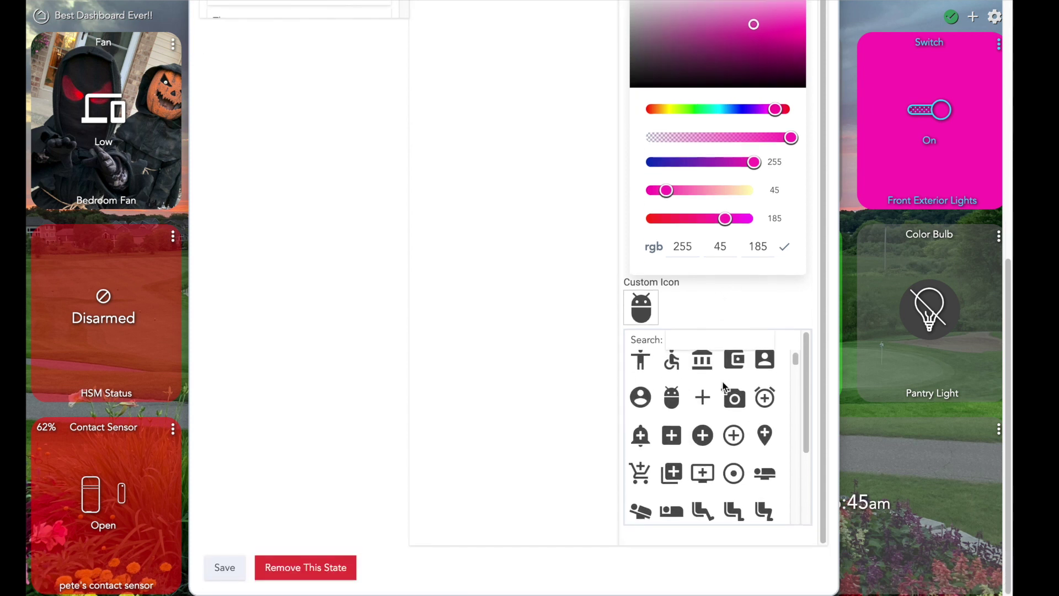
pyautogui.click(225, 568)
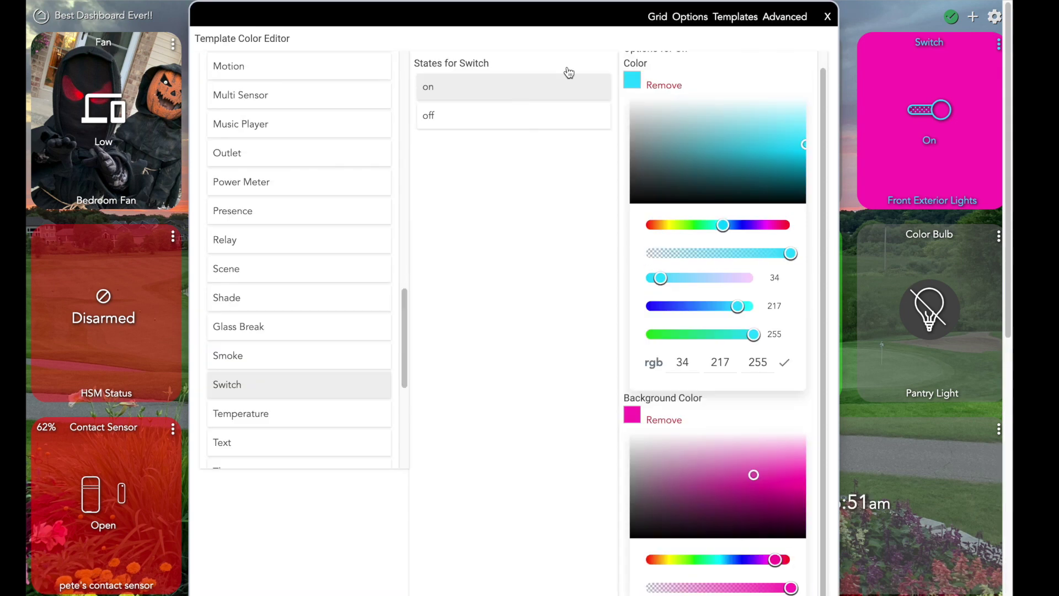
# Step: Toggle Front Exterior Lights off and on to see the magenta android tile
pyautogui.click(828, 16)
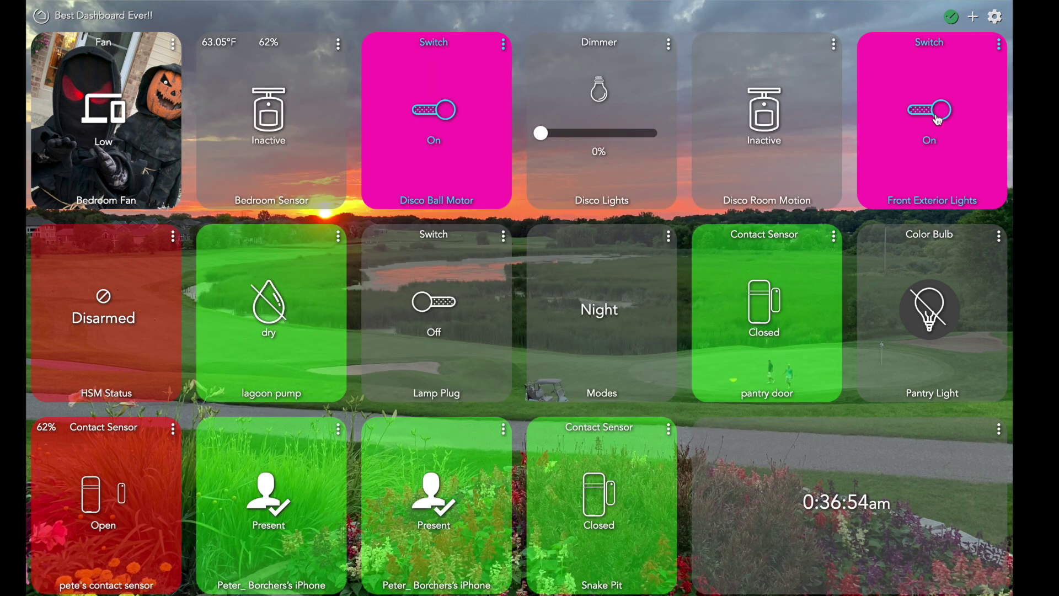
pyautogui.click(924, 158)
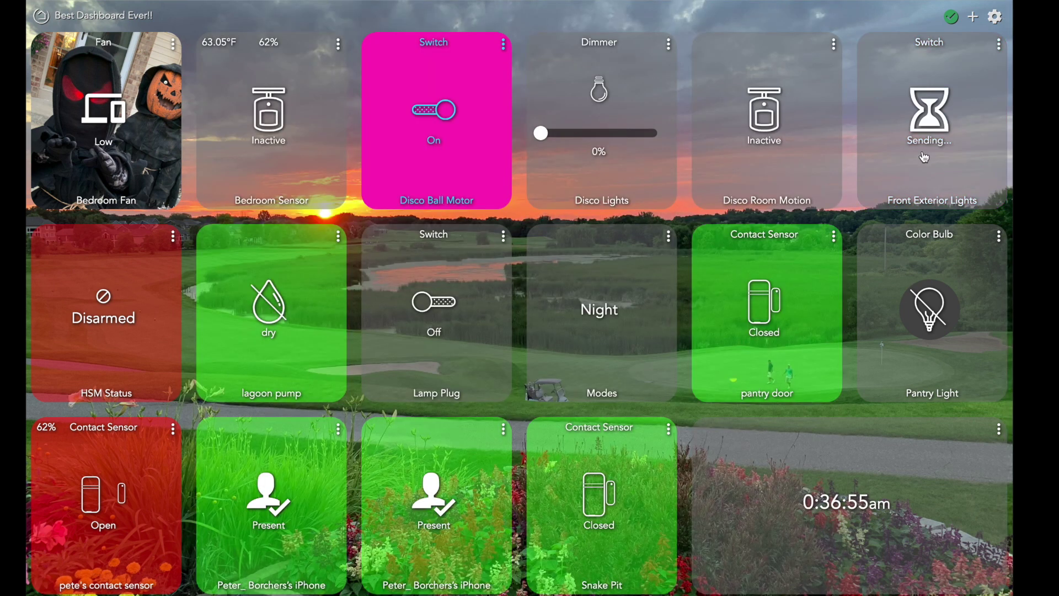
pyautogui.click(933, 117)
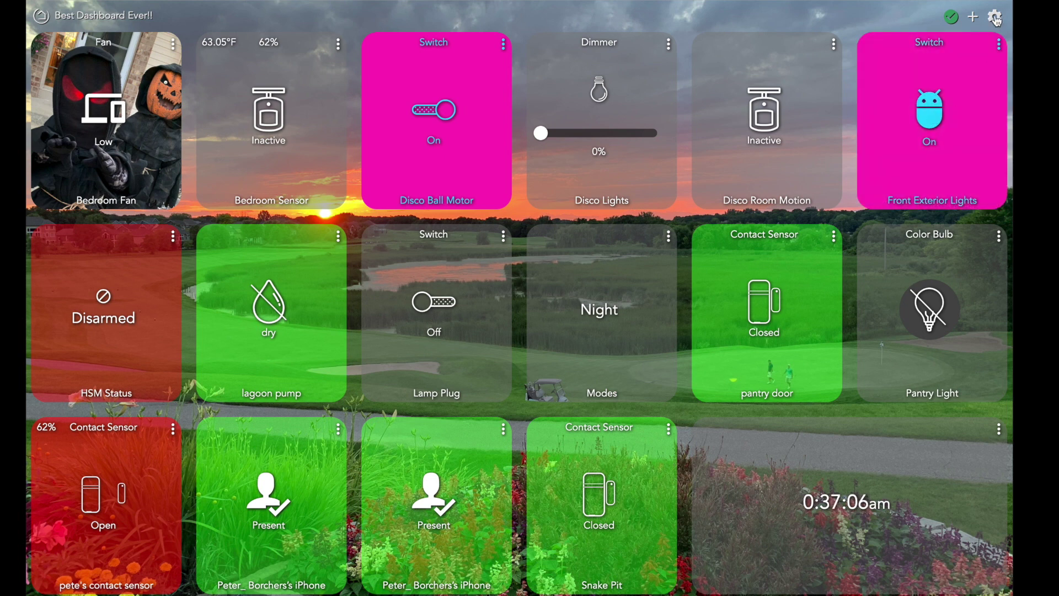
pyautogui.click(996, 17)
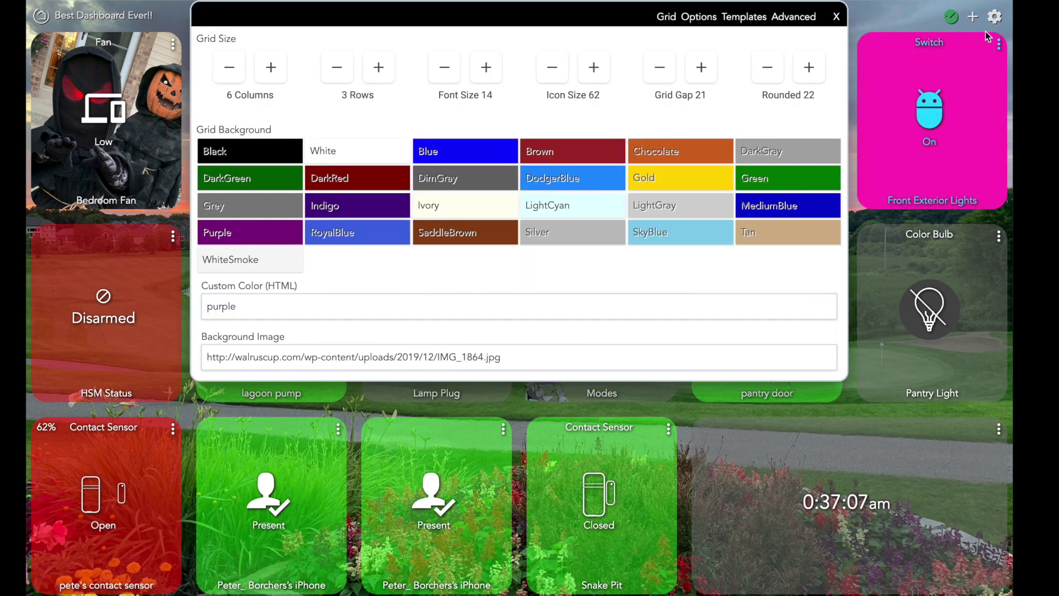
pyautogui.click(796, 22)
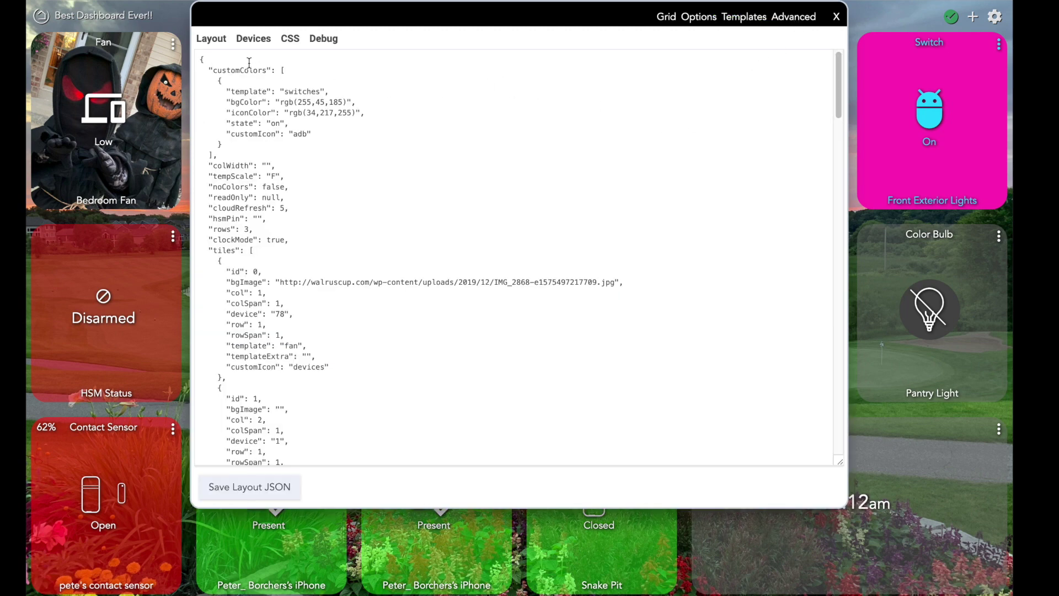
pyautogui.click(293, 40)
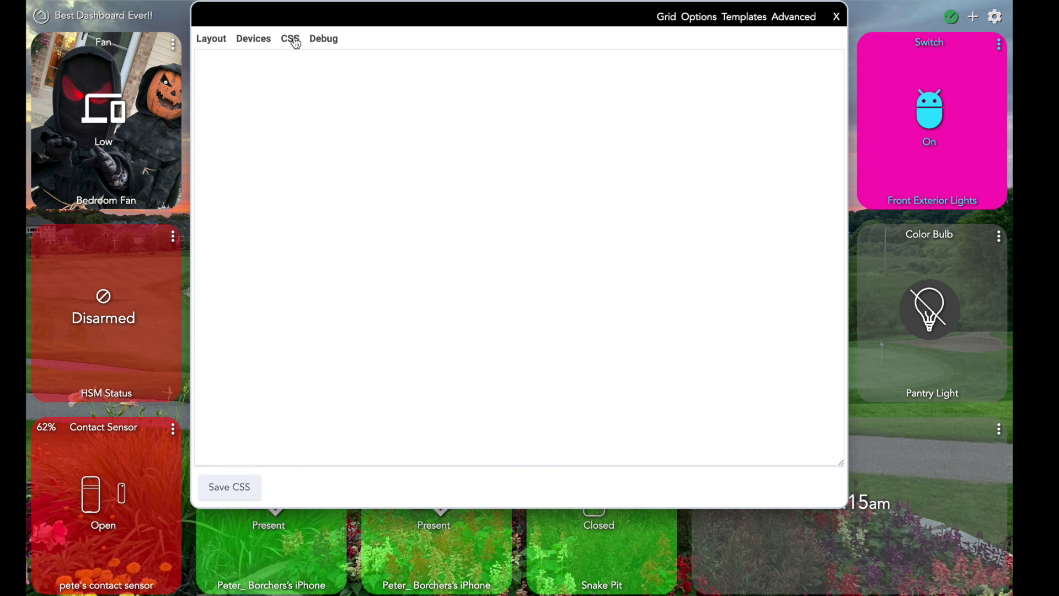
pyautogui.click(213, 45)
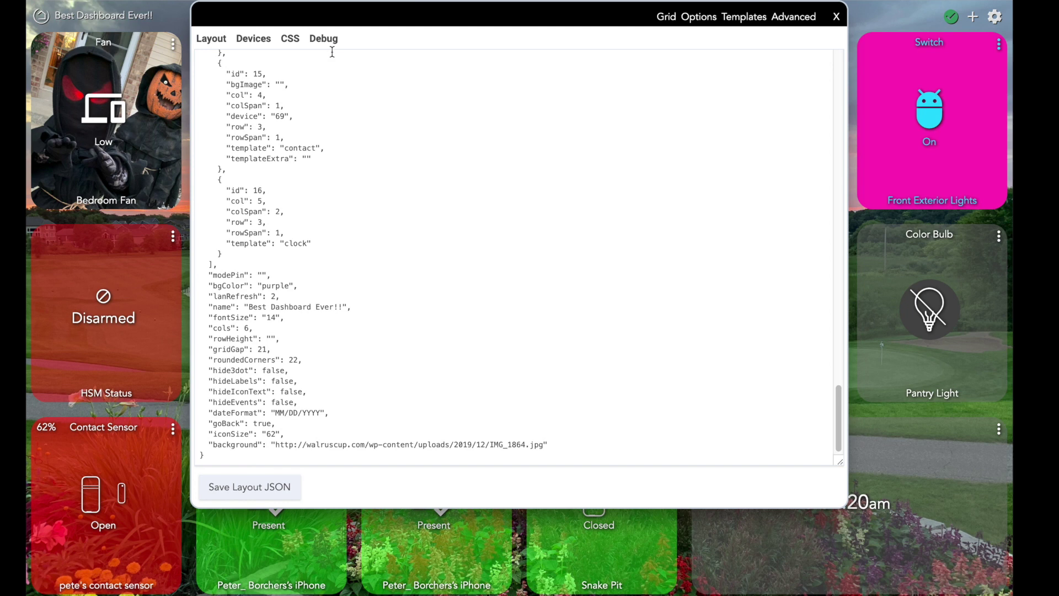
pyautogui.click(836, 18)
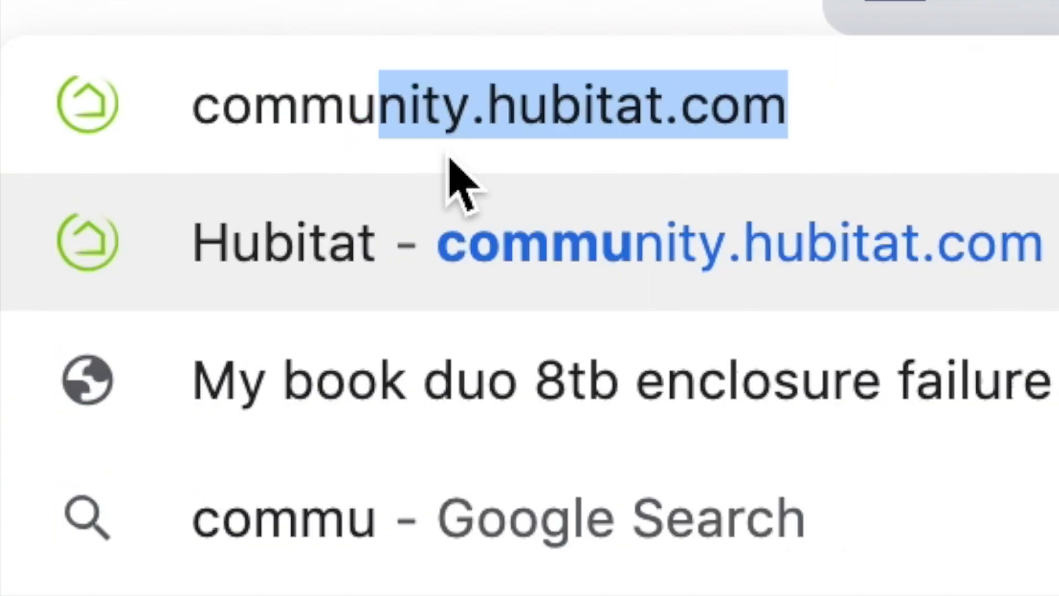
# Step: Go to community.hubitat.com and scroll down to the Rule Machine and Support categories
pyautogui.write('n')
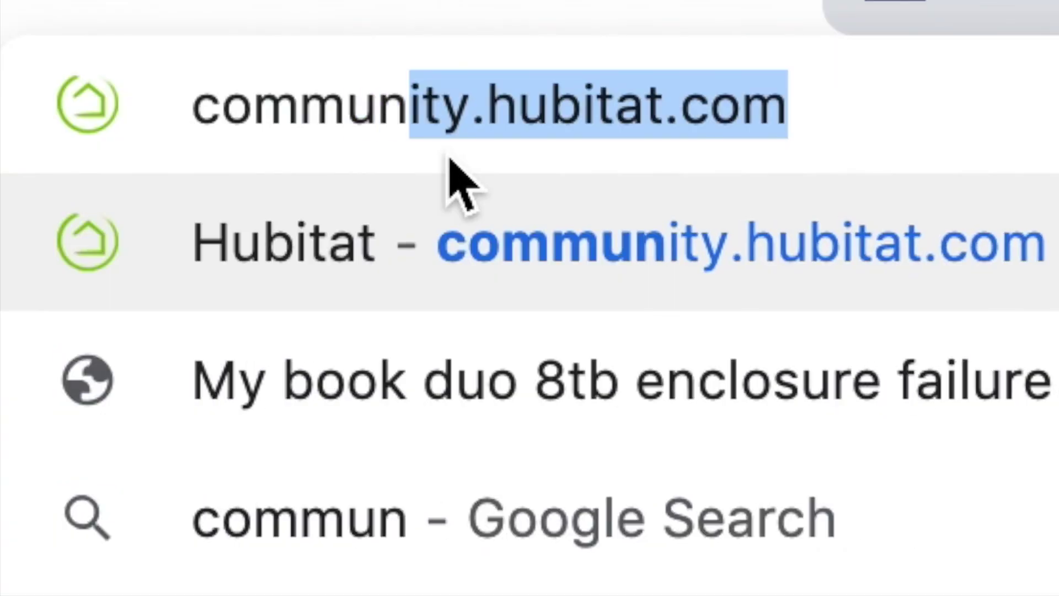
pyautogui.press('Return')
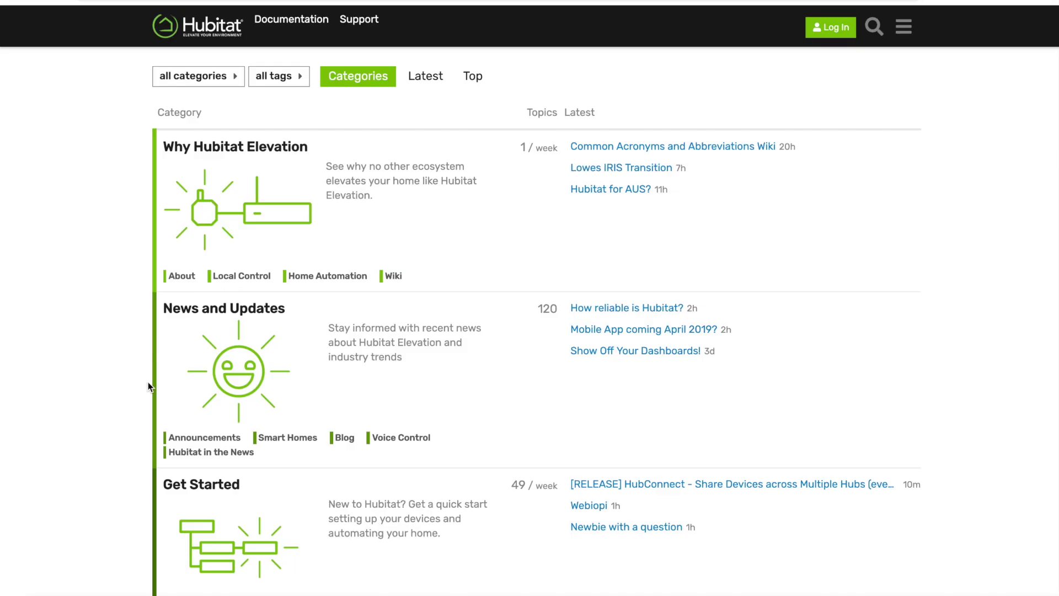
pyautogui.scroll(-10, 148, 382)
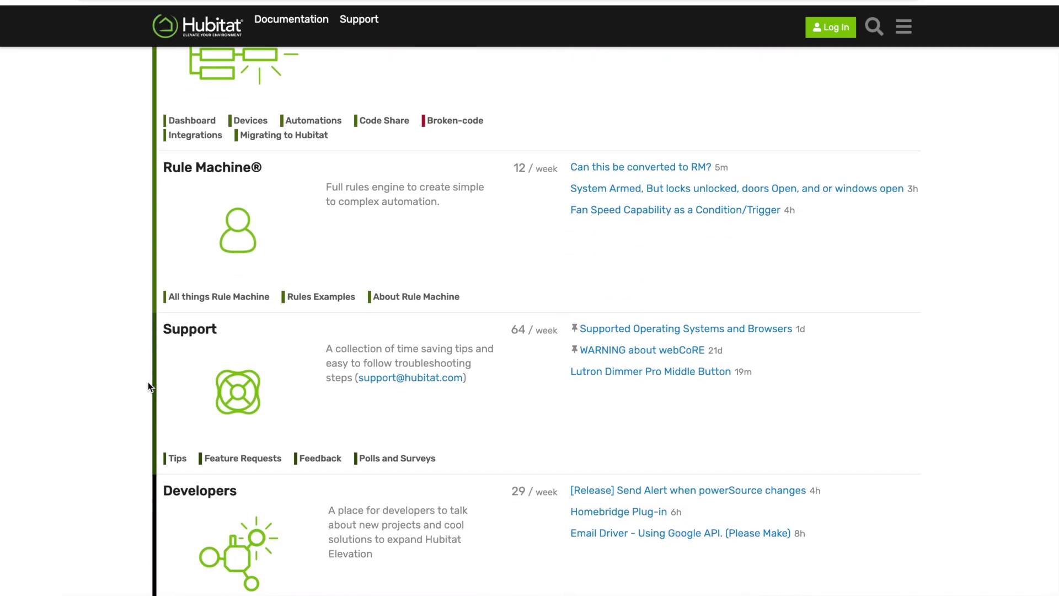